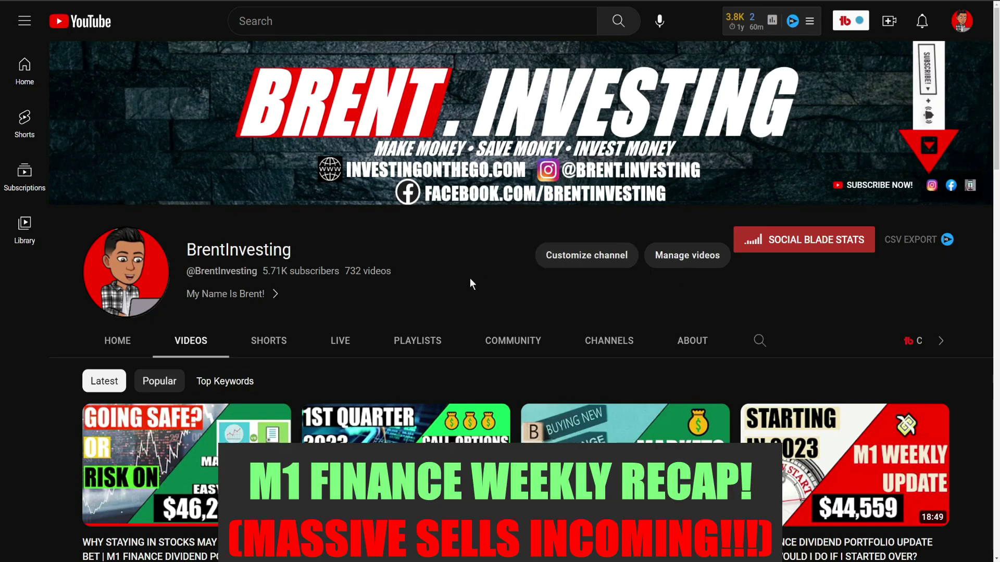
Bring up CNN Business's After-Hours page, with the market gauge reading 67, Greed
{"action": "mouse_move", "coordinate": [264, 438]}
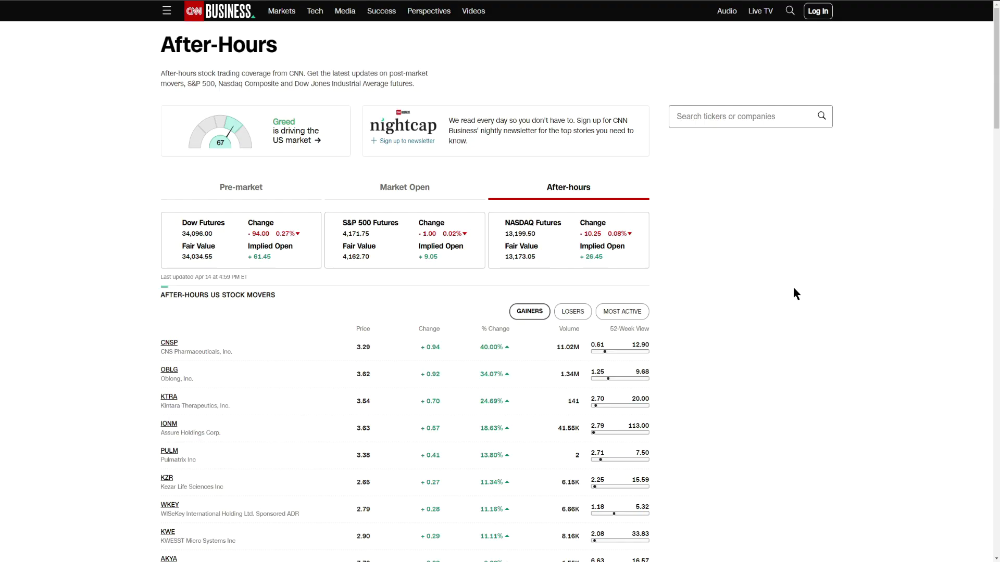
Open the Fear & Greed Index and highlight its 1-week-ago and previous-close readings
{"action": "left_click", "coordinate": [317, 142]}
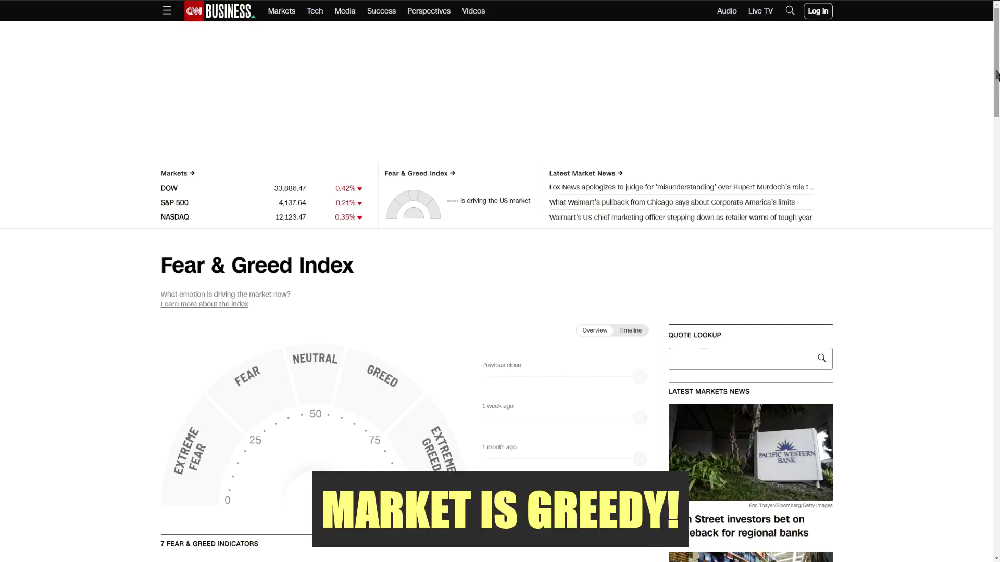
{"action": "left_click_drag", "start_coordinate": [995, 73], "coordinate": [995, 117]}
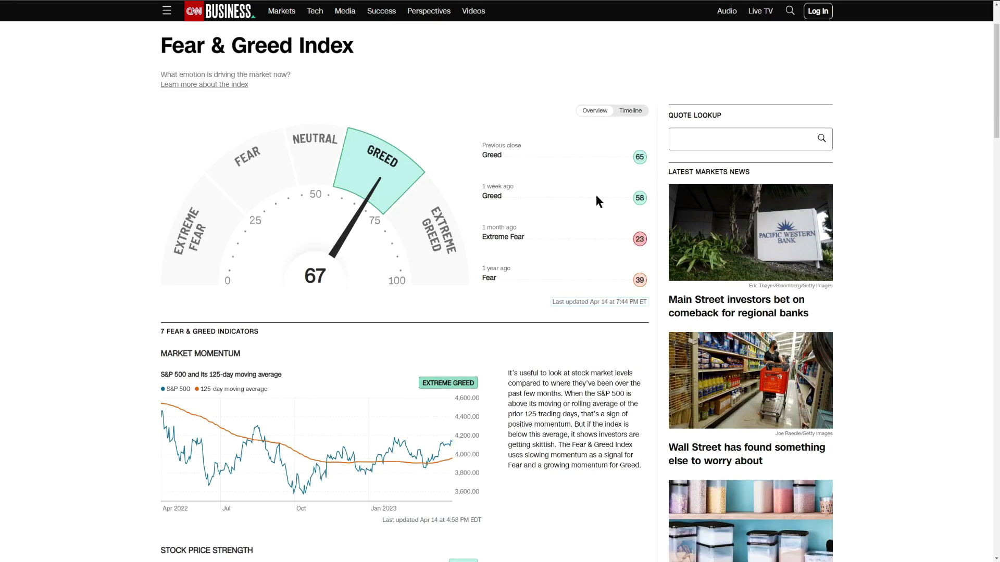
{"action": "double_click", "coordinate": [497, 186]}
{"action": "double_click", "coordinate": [500, 146]}
{"action": "left_click", "coordinate": [637, 238]}
{"action": "mouse_move", "coordinate": [409, 423]}
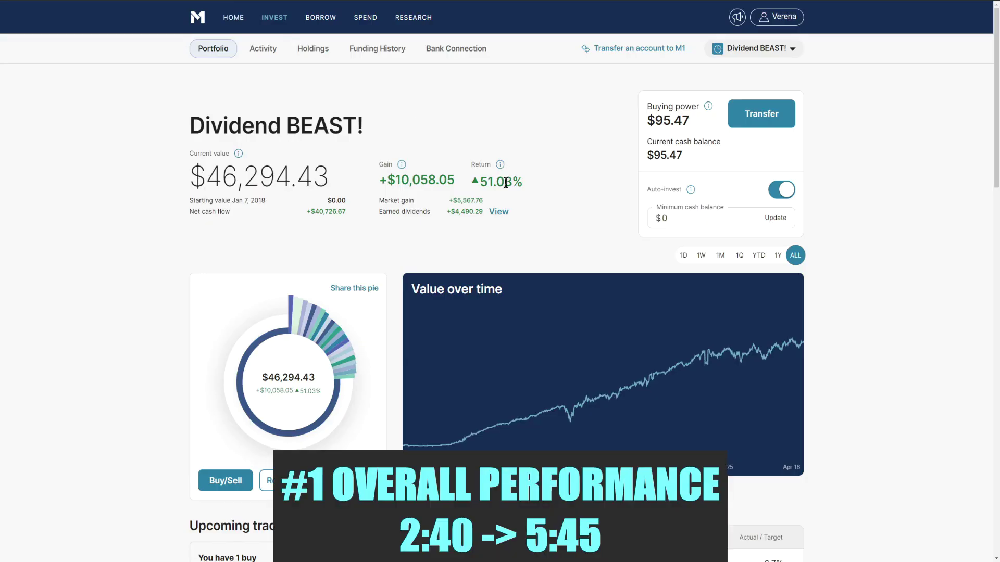
{"action": "double_click", "coordinate": [495, 183]}
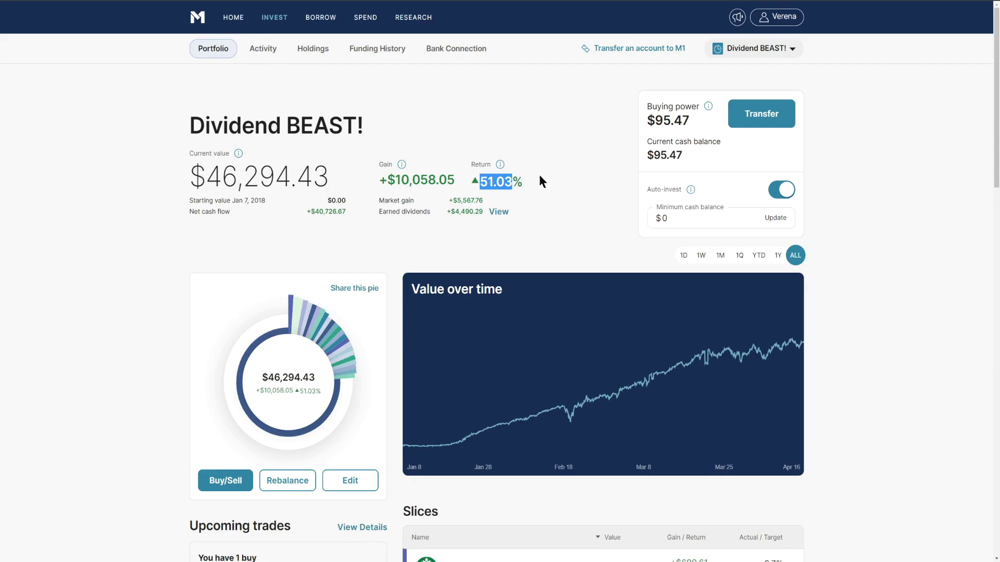
{"action": "left_click", "coordinate": [540, 177]}
{"action": "double_click", "coordinate": [495, 181]}
{"action": "double_click", "coordinate": [459, 198]}
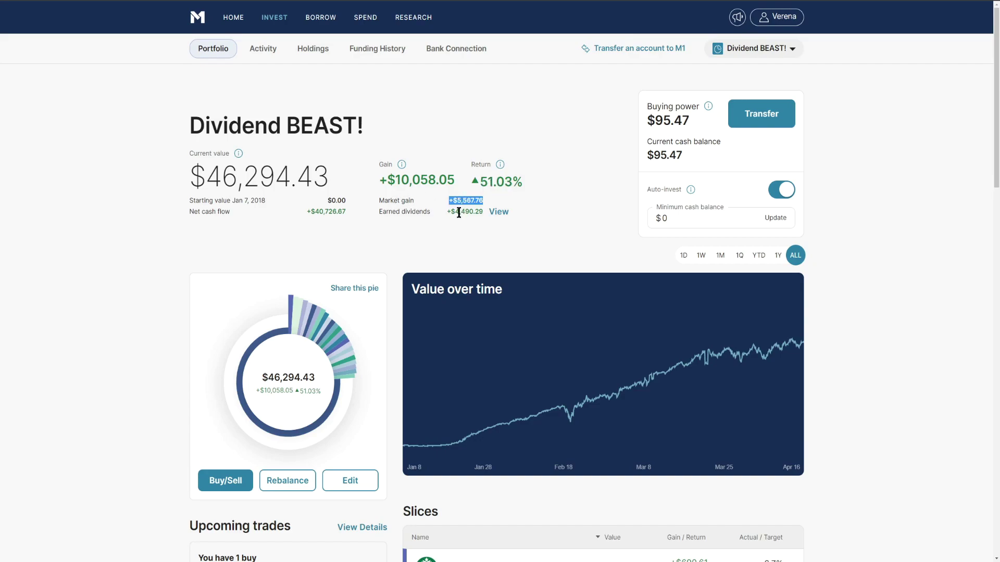
{"action": "left_click_drag", "start_coordinate": [455, 211], "coordinate": [486, 208]}
{"action": "left_click", "coordinate": [544, 204]}
{"action": "double_click", "coordinate": [406, 181]}
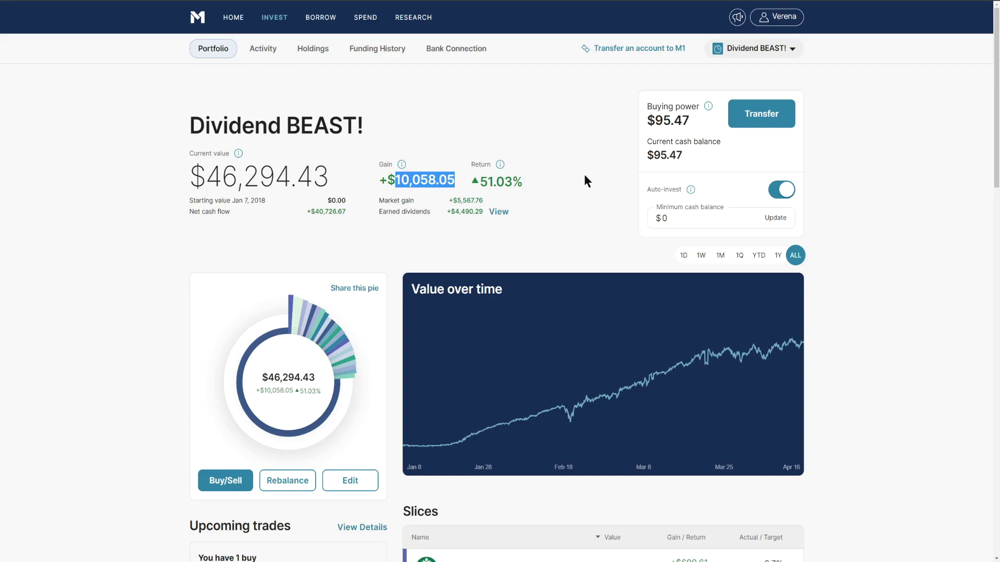
{"action": "left_click_drag", "start_coordinate": [379, 180], "coordinate": [452, 176]}
{"action": "left_click", "coordinate": [567, 209]}
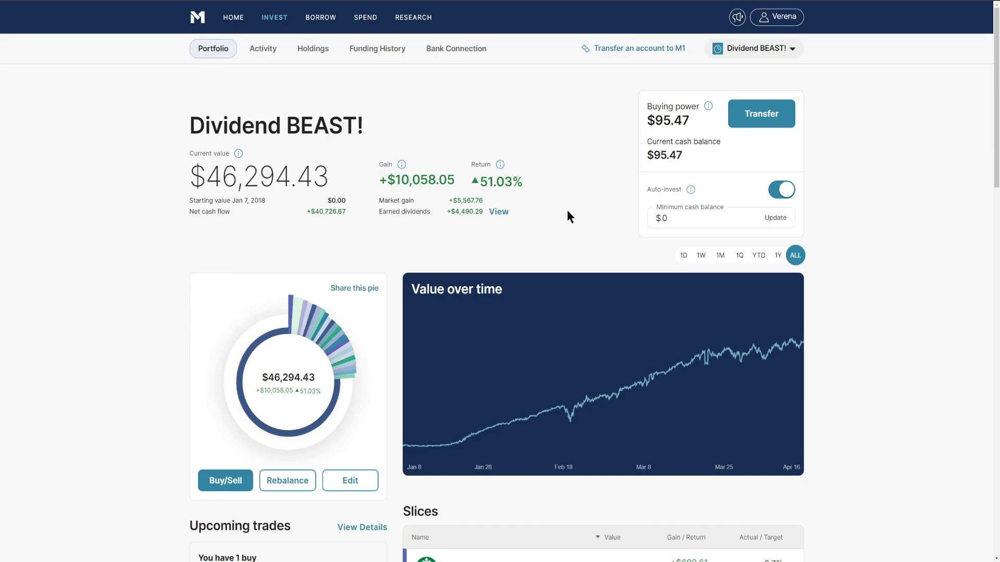
{"action": "double_click", "coordinate": [458, 211]}
{"action": "left_click_drag", "start_coordinate": [455, 211], "coordinate": [447, 212]}
{"action": "left_click_drag", "start_coordinate": [997, 96], "coordinate": [992, 118]}
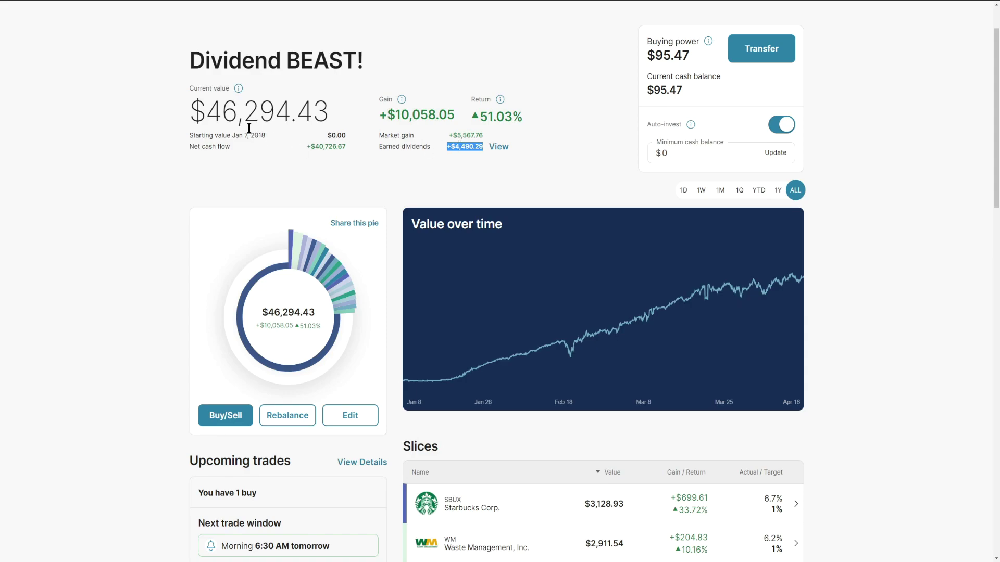
{"action": "left_click_drag", "start_coordinate": [232, 136], "coordinate": [271, 133]}
{"action": "double_click", "coordinate": [461, 148]}
{"action": "double_click", "coordinate": [664, 56]}
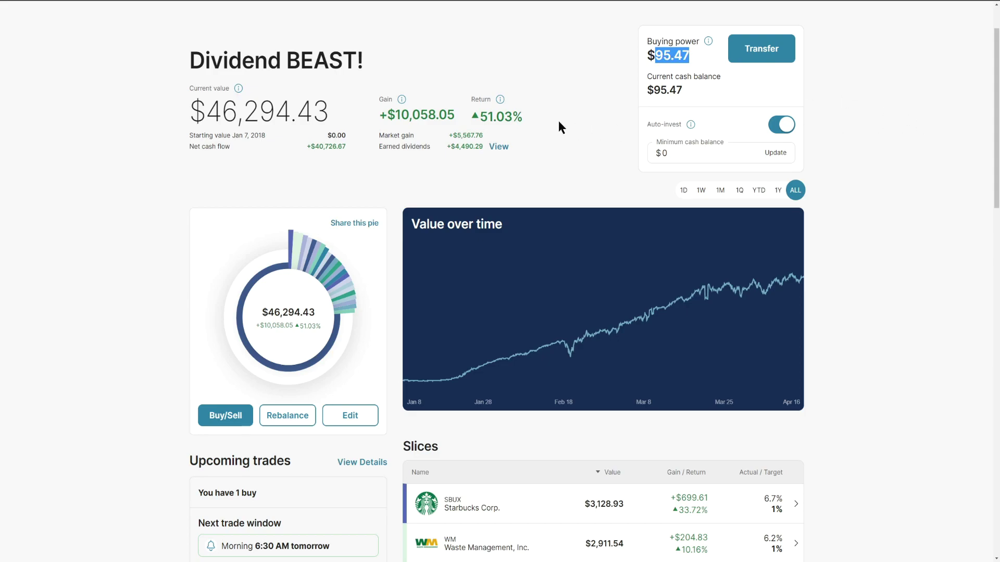
Sort the Slices table by Gain / Return, scroll through it, and return to the top
{"action": "left_click_drag", "start_coordinate": [996, 81], "coordinate": [999, 116]}
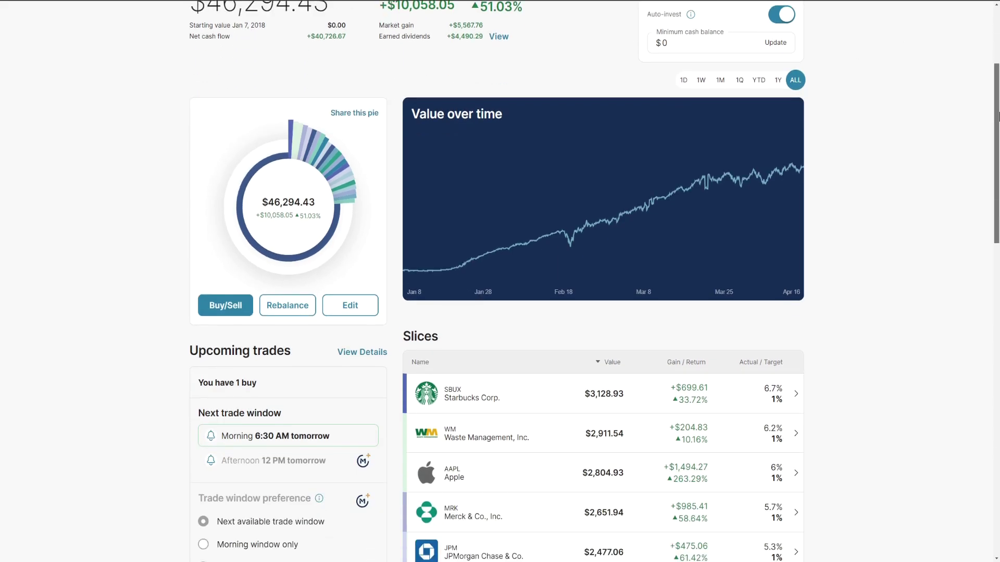
{"action": "scroll", "coordinate": [998, 115], "scroll_direction": "up", "scroll_amount": 5}
{"action": "scroll", "coordinate": [951, 166], "scroll_direction": "down", "scroll_amount": 5}
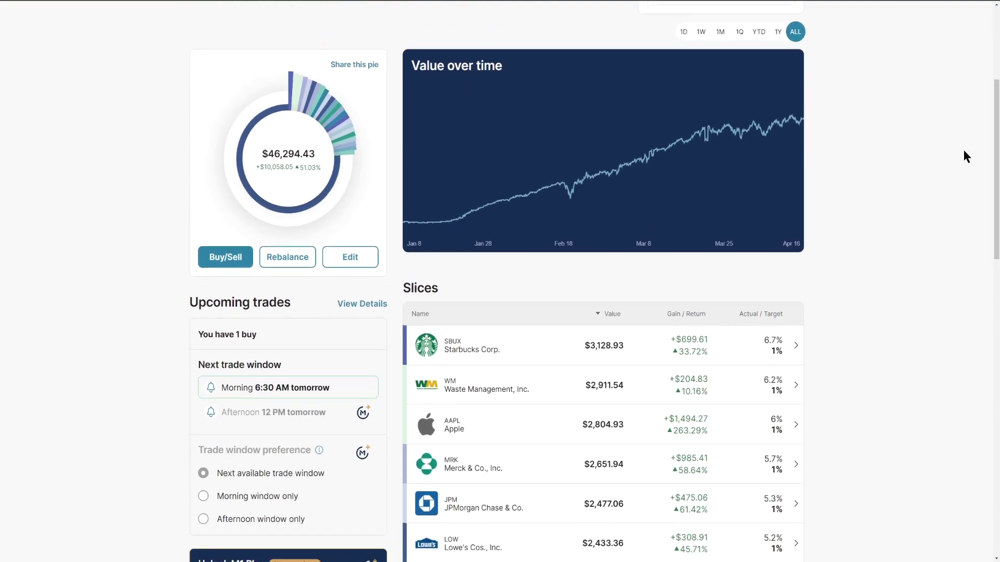
{"action": "left_click", "coordinate": [687, 314]}
{"action": "left_click_drag", "start_coordinate": [998, 174], "coordinate": [998, 205]}
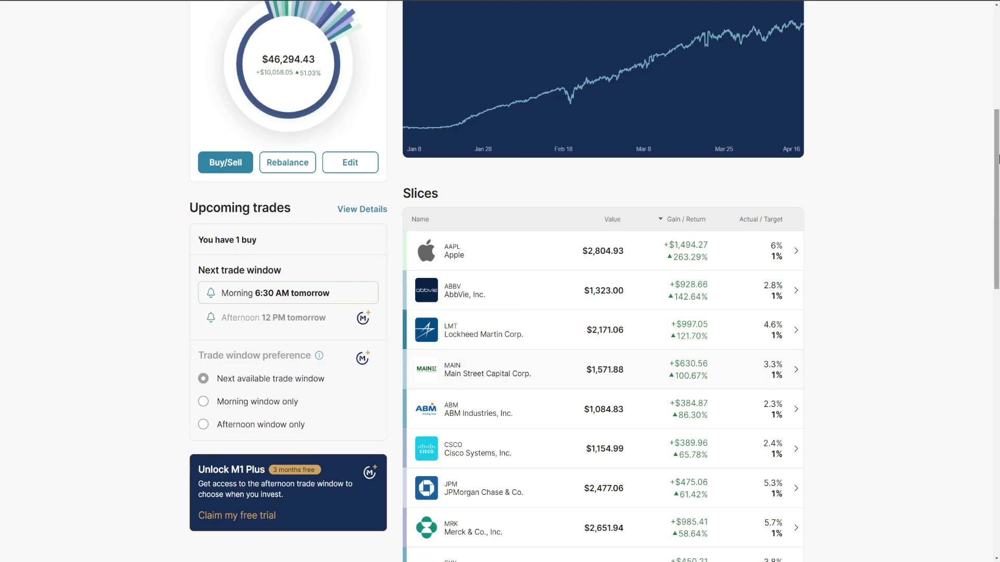
{"action": "left_click_drag", "start_coordinate": [997, 149], "coordinate": [998, 410]}
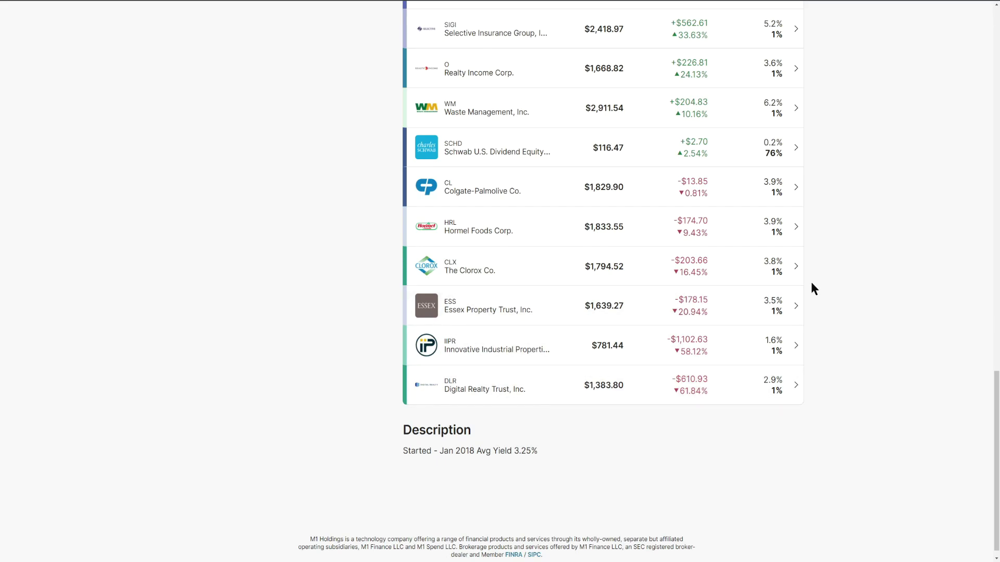
{"action": "scroll", "coordinate": [810, 286], "scroll_direction": "up", "scroll_amount": 1}
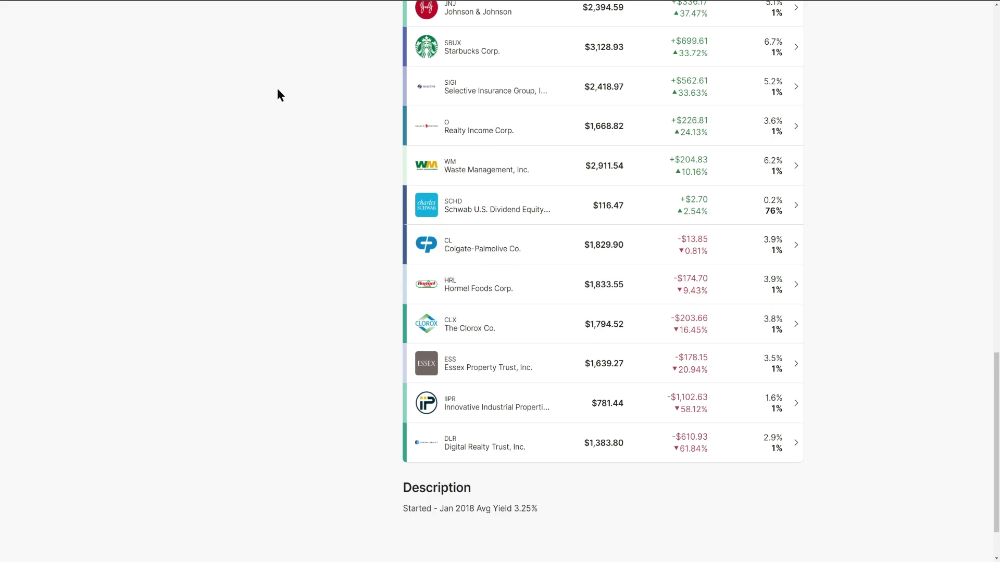
{"action": "scroll", "coordinate": [543, 322], "scroll_direction": "up", "scroll_amount": 10}
{"action": "scroll", "coordinate": [543, 322], "scroll_direction": "up", "scroll_amount": 2}
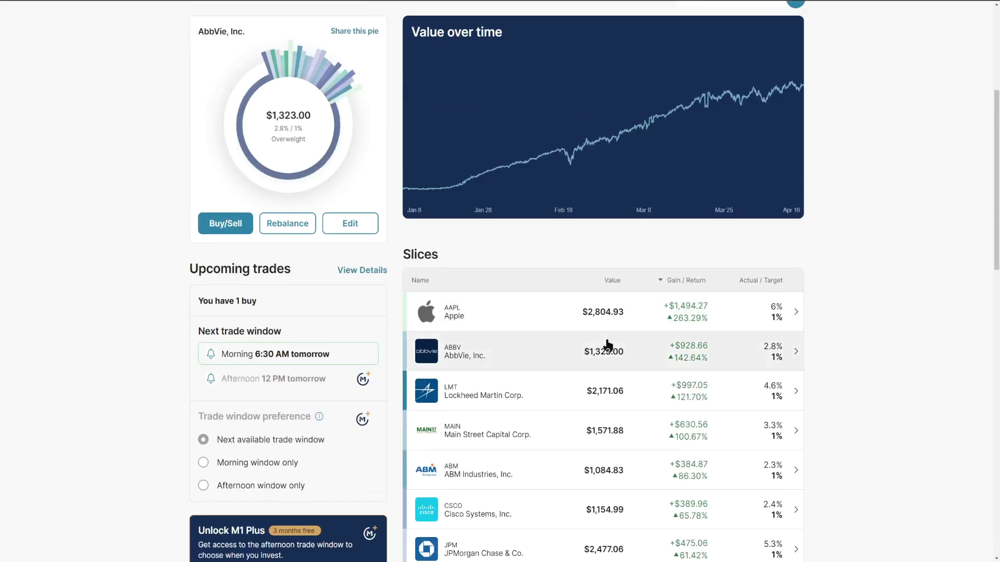
{"action": "scroll", "coordinate": [834, 358], "scroll_direction": "up", "scroll_amount": 5}
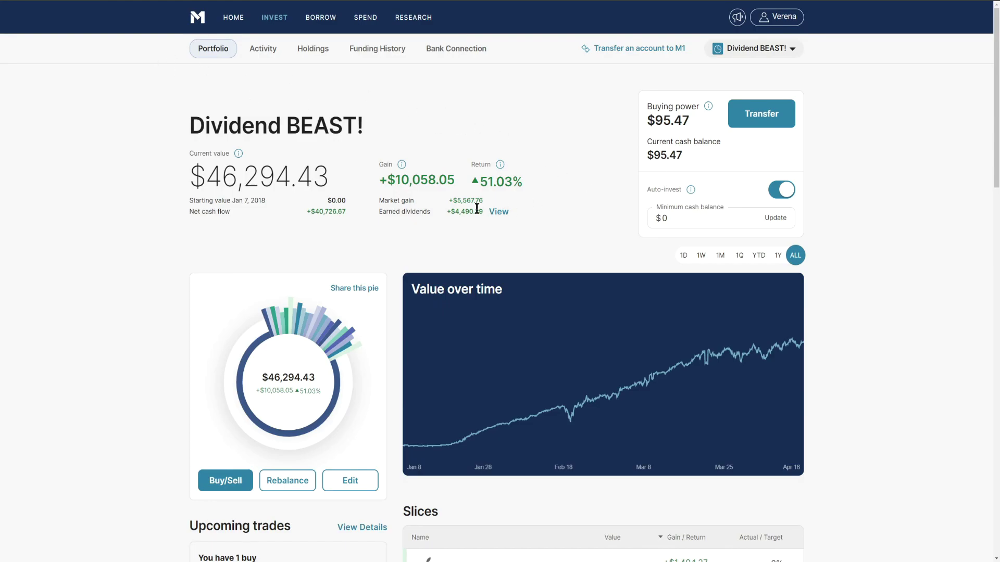
{"action": "left_click", "coordinate": [701, 255]}
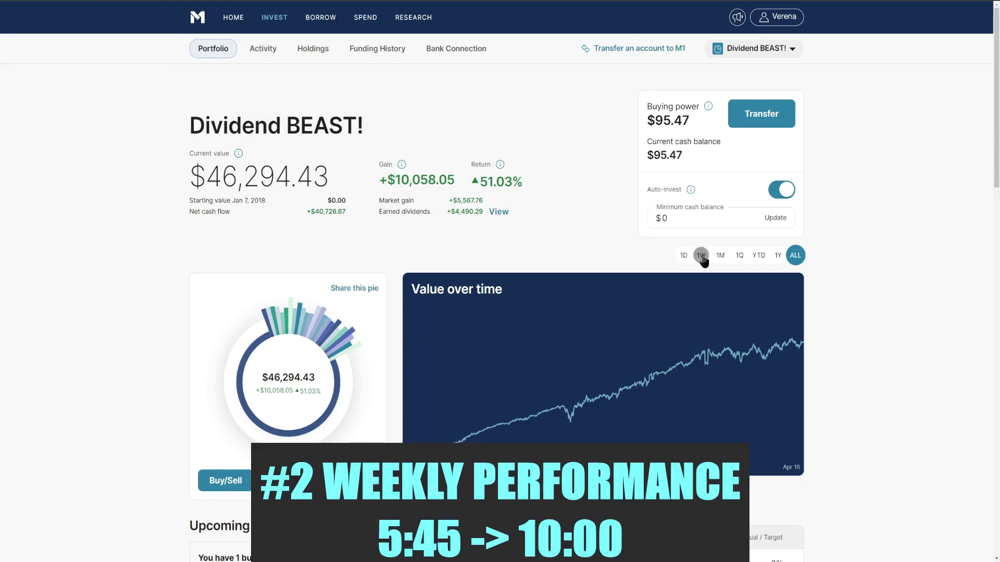
{"action": "double_click", "coordinate": [476, 181]}
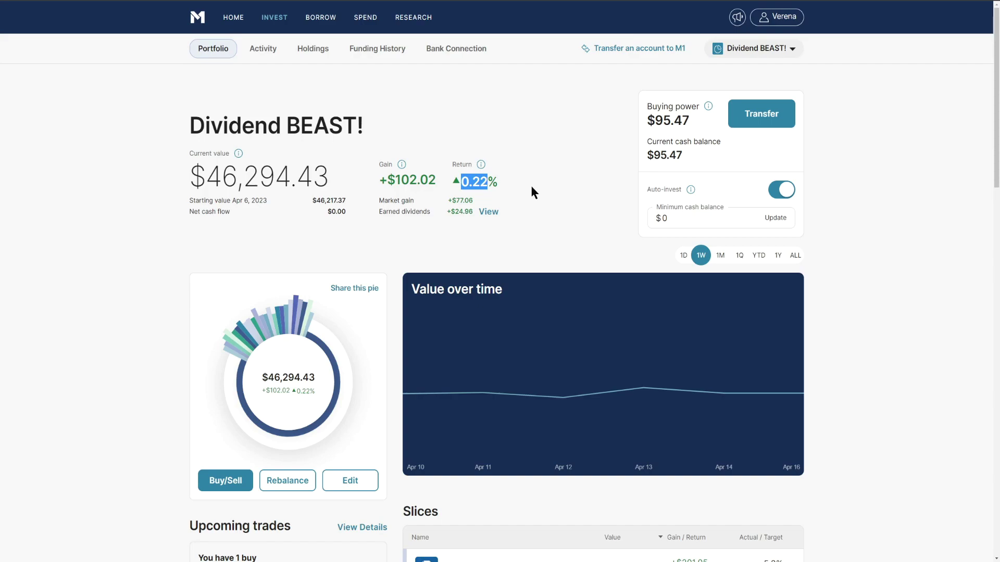
{"action": "double_click", "coordinate": [415, 179]}
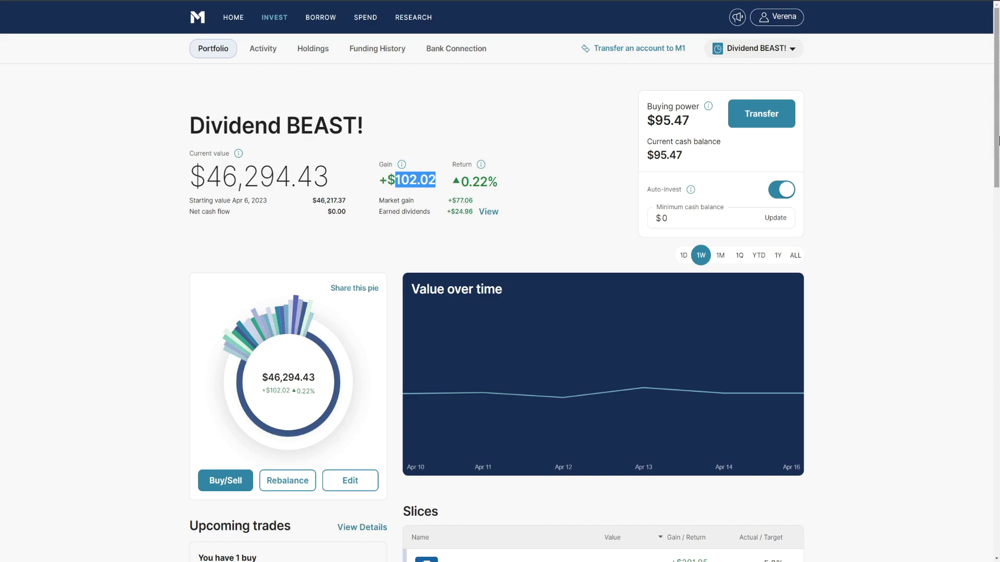
{"action": "scroll", "coordinate": [946, 146], "scroll_direction": "down", "scroll_amount": 2}
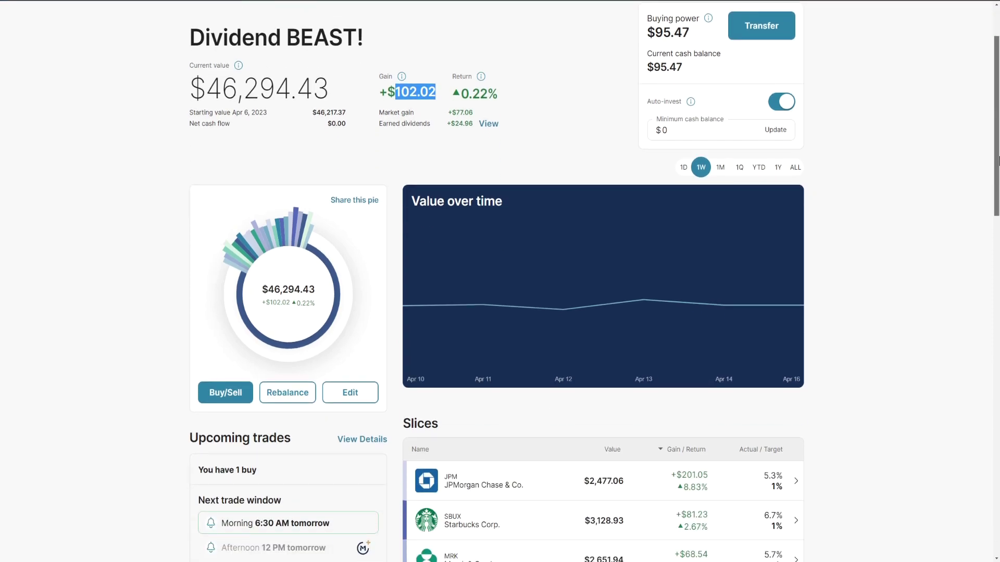
Highlight the $24.96 earned in dividends and the slices' Return figures, then scroll down the Slices table
{"action": "double_click", "coordinate": [463, 124]}
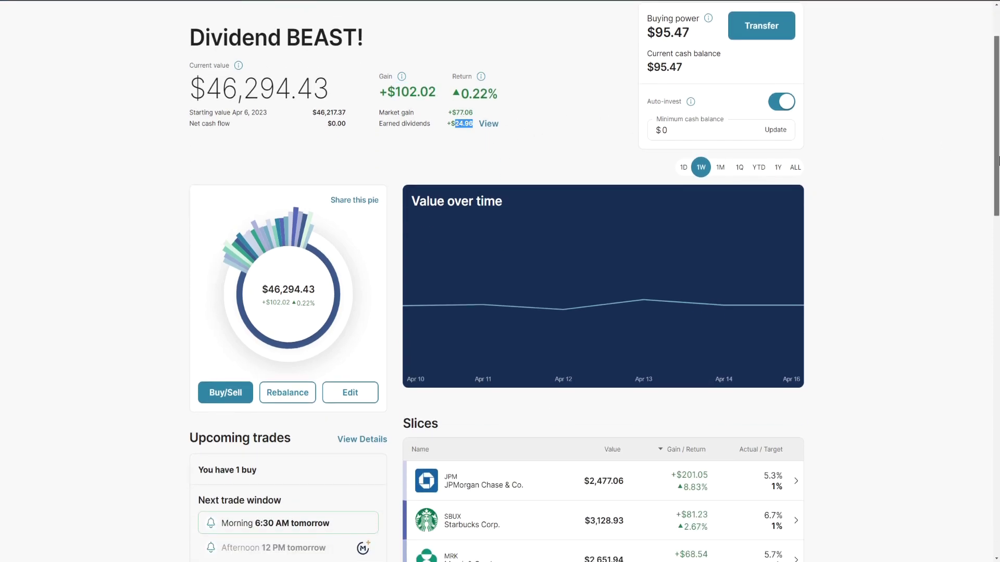
{"action": "scroll", "coordinate": [998, 167], "scroll_direction": "down", "scroll_amount": 3}
{"action": "double_click", "coordinate": [688, 293]}
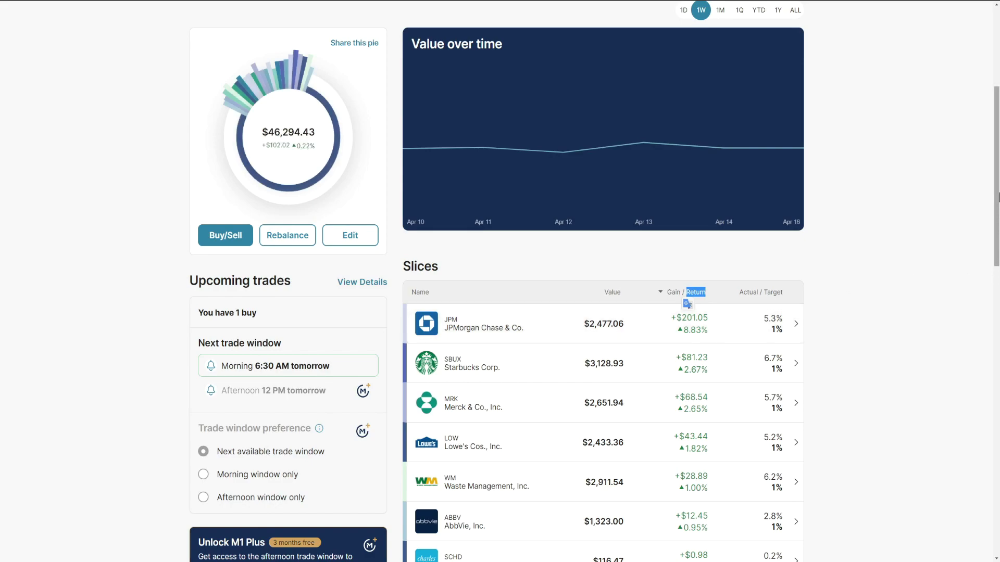
{"action": "left_click_drag", "start_coordinate": [997, 197], "coordinate": [997, 204]}
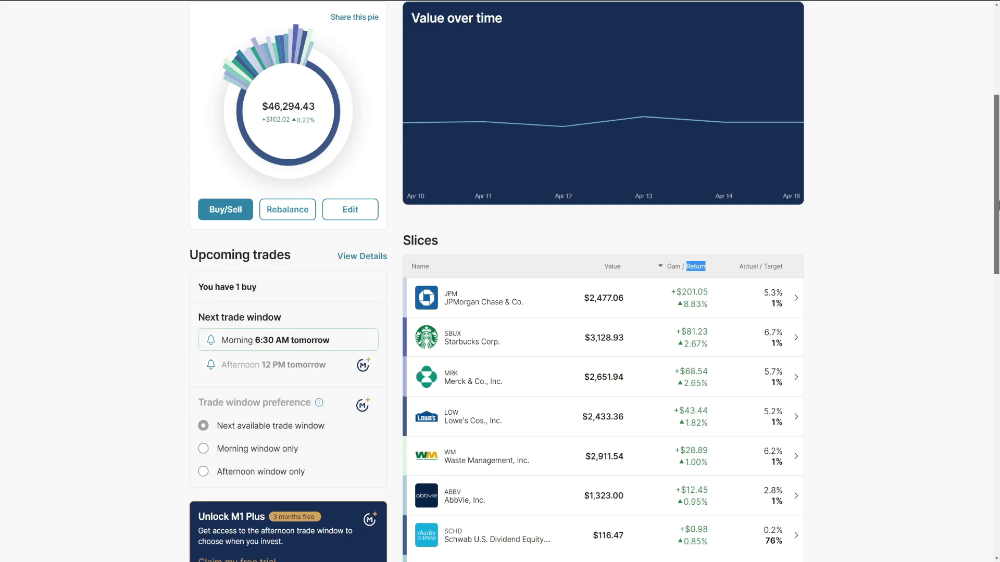
{"action": "scroll", "coordinate": [603, 281], "scroll_direction": "down", "scroll_amount": 1}
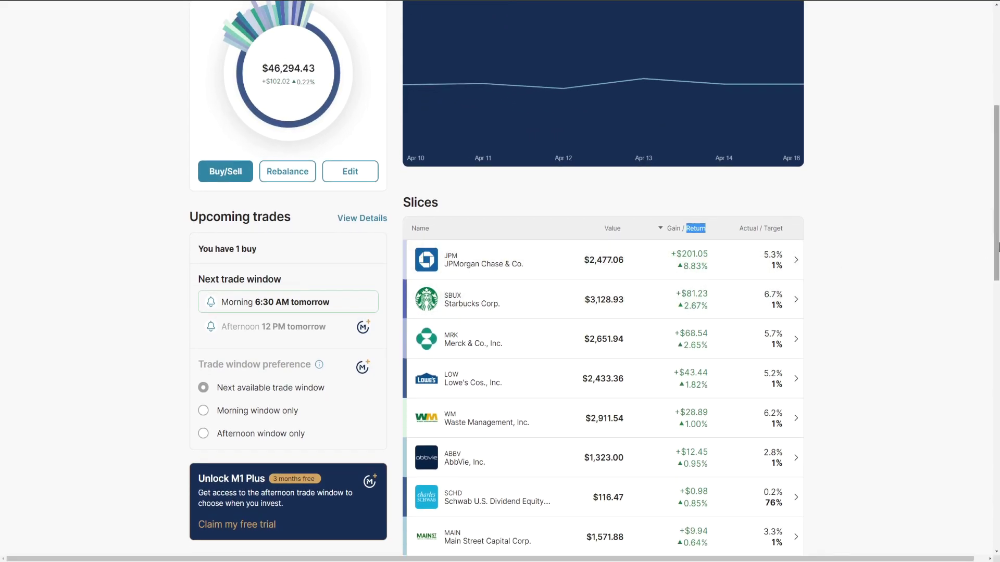
{"action": "left_click_drag", "start_coordinate": [997, 250], "coordinate": [997, 255]}
{"action": "scroll", "coordinate": [997, 255], "scroll_direction": "down", "scroll_amount": 1}
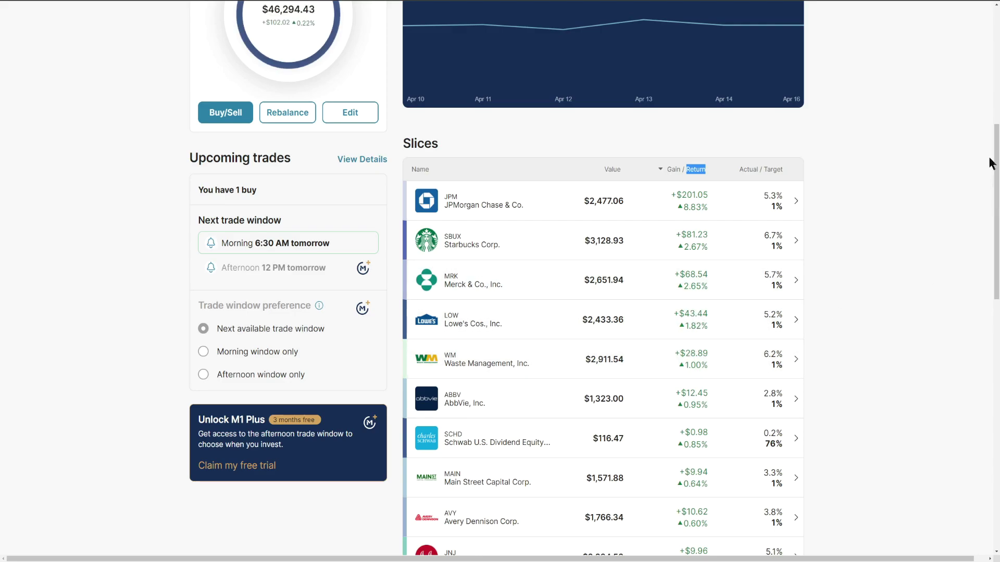
{"action": "scroll", "coordinate": [991, 163], "scroll_direction": "down", "scroll_amount": 15}
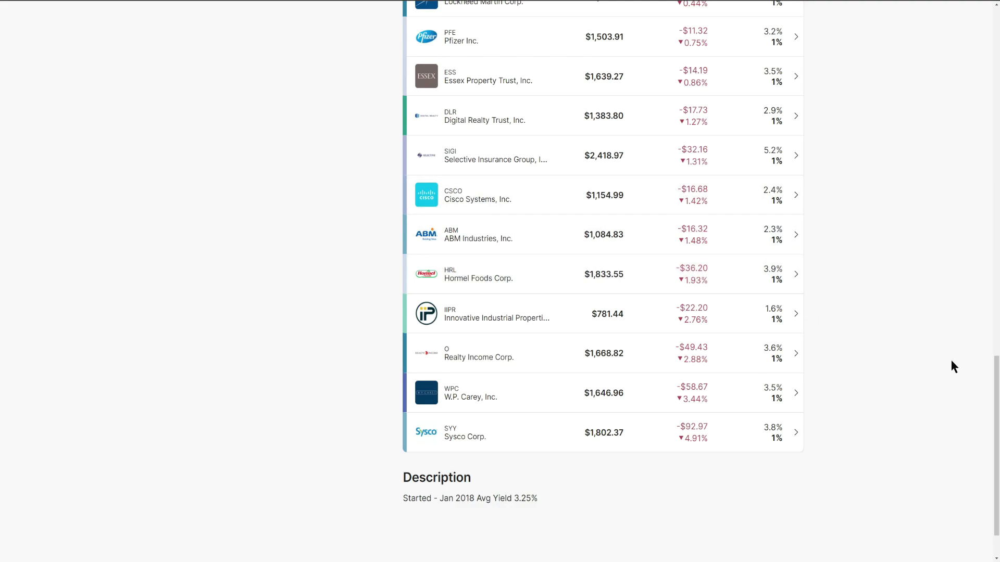
{"action": "left_click_drag", "start_coordinate": [997, 423], "coordinate": [999, 87]}
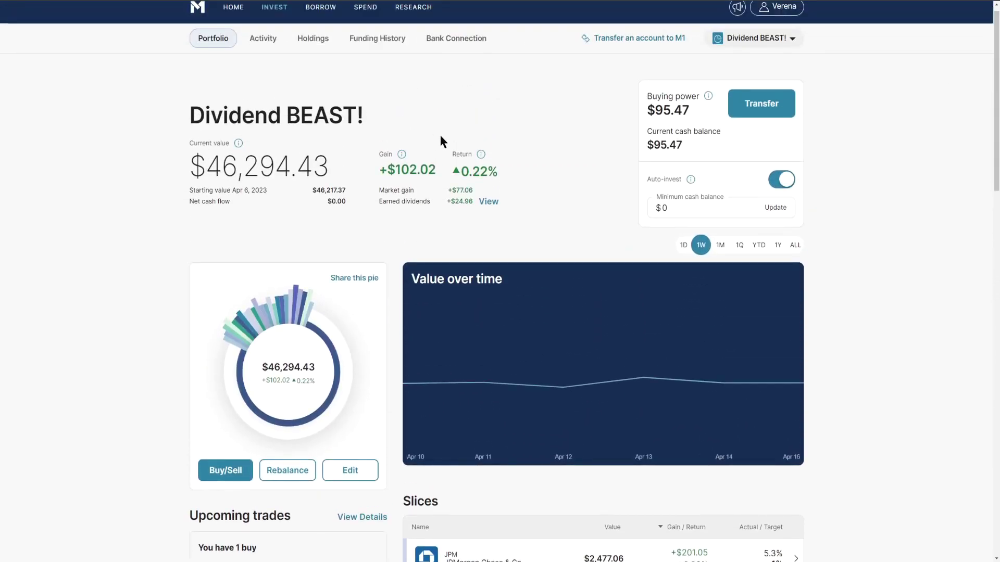
{"action": "double_click", "coordinate": [478, 171]}
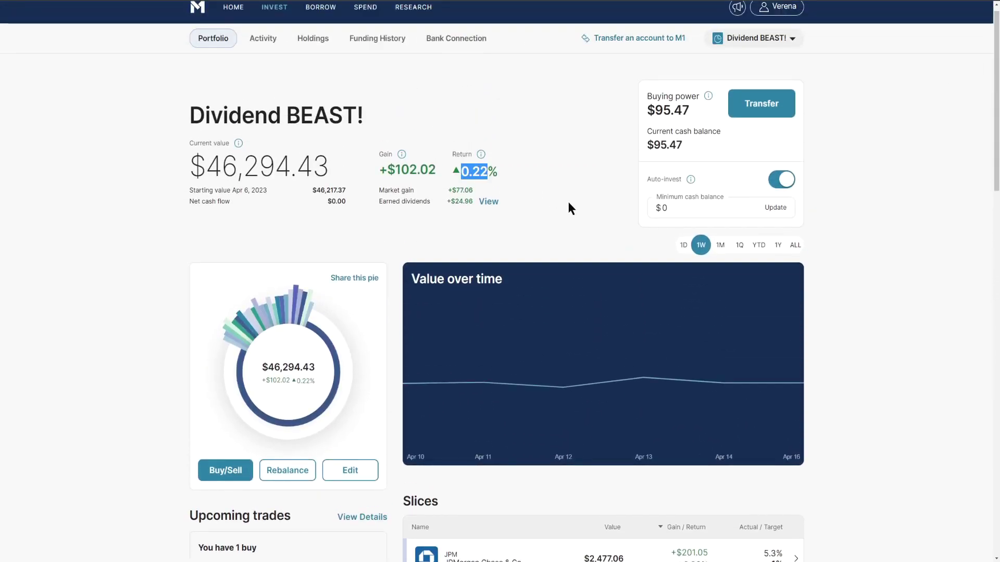
{"action": "left_click", "coordinate": [605, 213]}
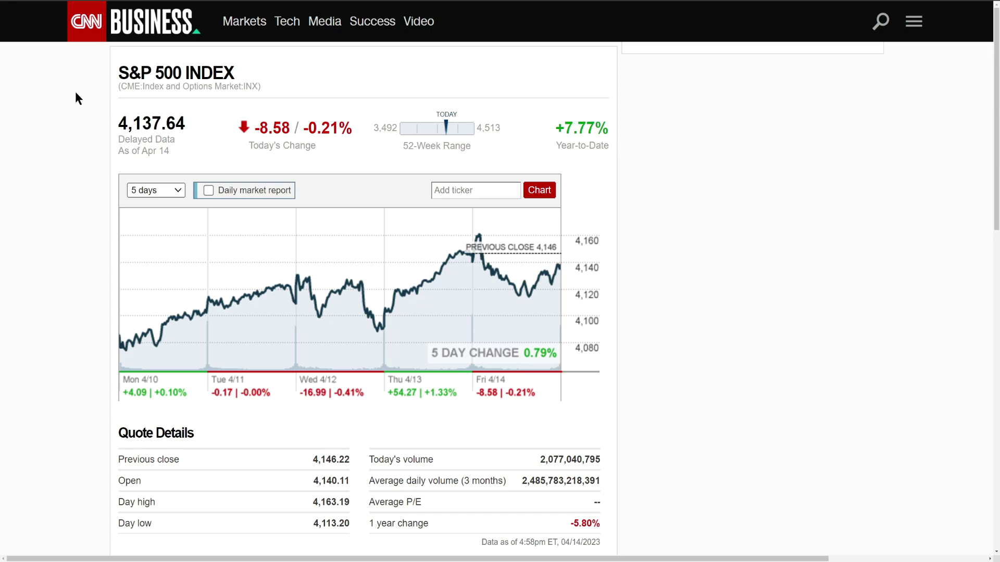
Switch the S&P 500 chart to 1 month and back to 5 days, noting 4,137.64 and the +7.77% YTD
{"action": "double_click", "coordinate": [135, 123]}
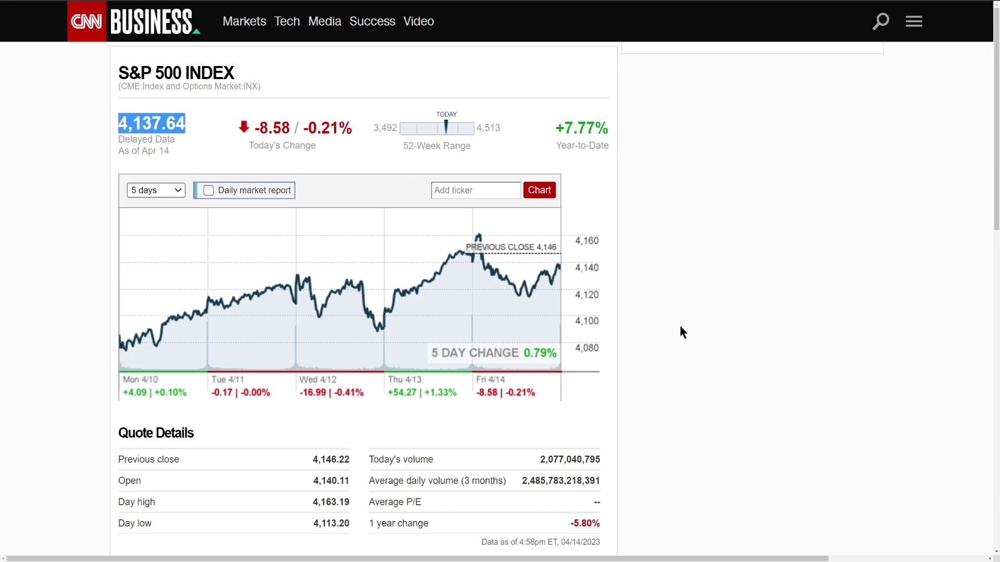
{"action": "left_click", "coordinate": [156, 190]}
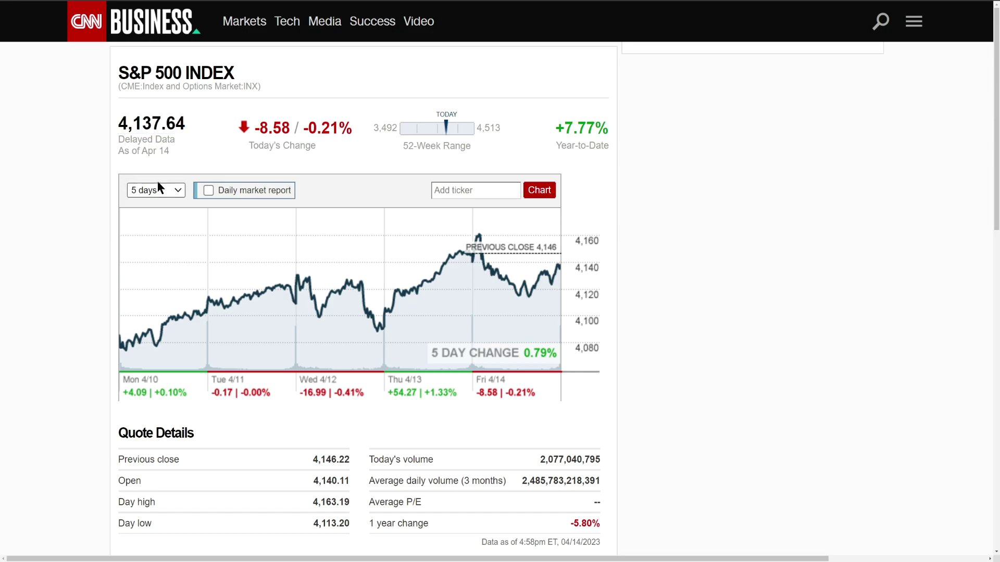
{"action": "left_click", "coordinate": [148, 233]}
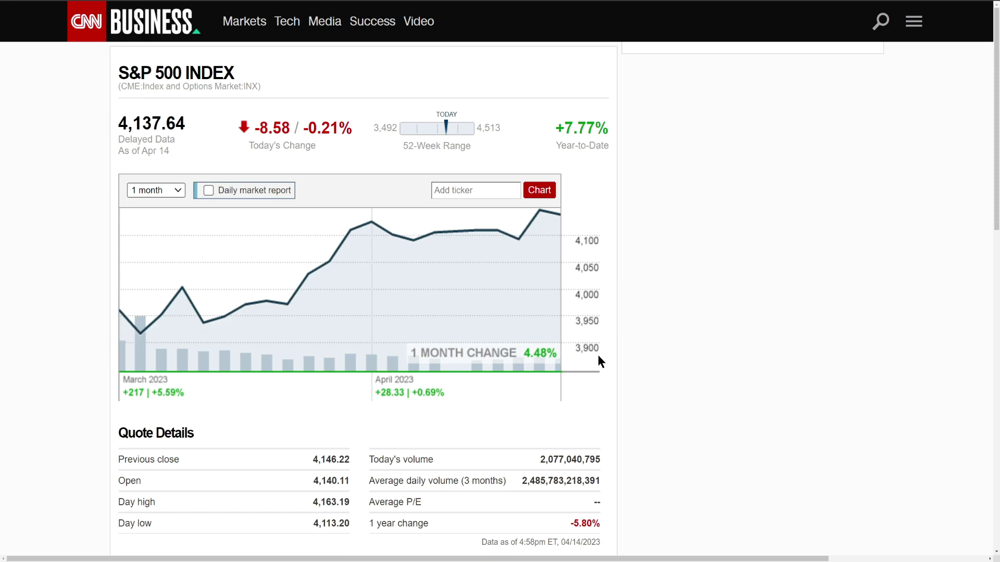
{"action": "double_click", "coordinate": [136, 125]}
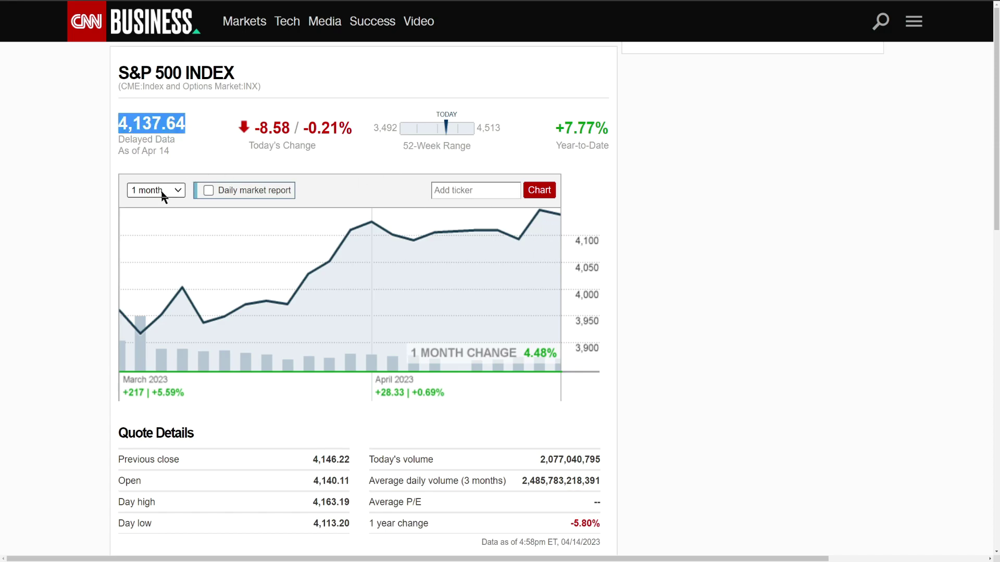
{"action": "left_click", "coordinate": [156, 228]}
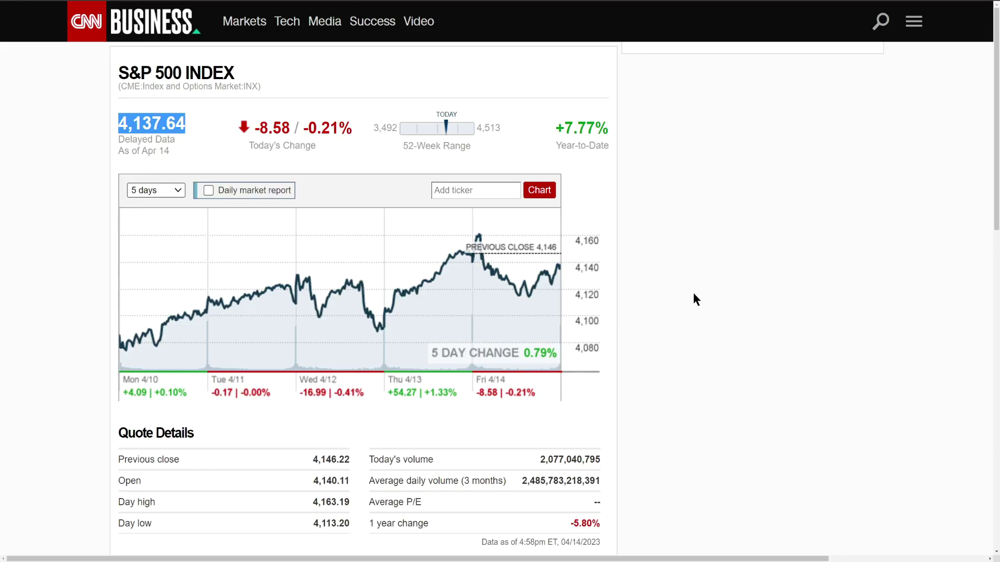
{"action": "double_click", "coordinate": [579, 128]}
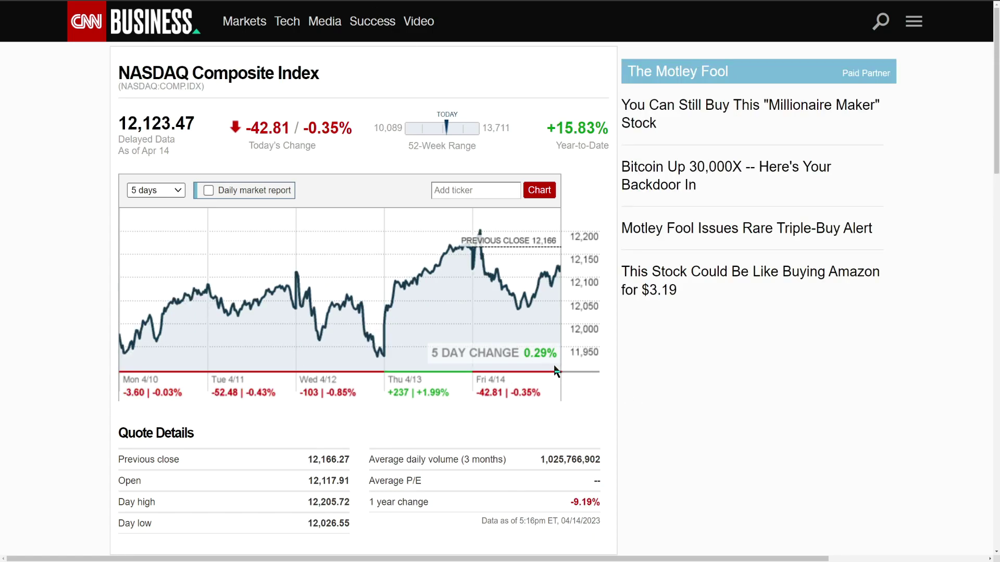
Highlight the NASDAQ Composite's 15.83% year-to-date gain
{"action": "double_click", "coordinate": [563, 128]}
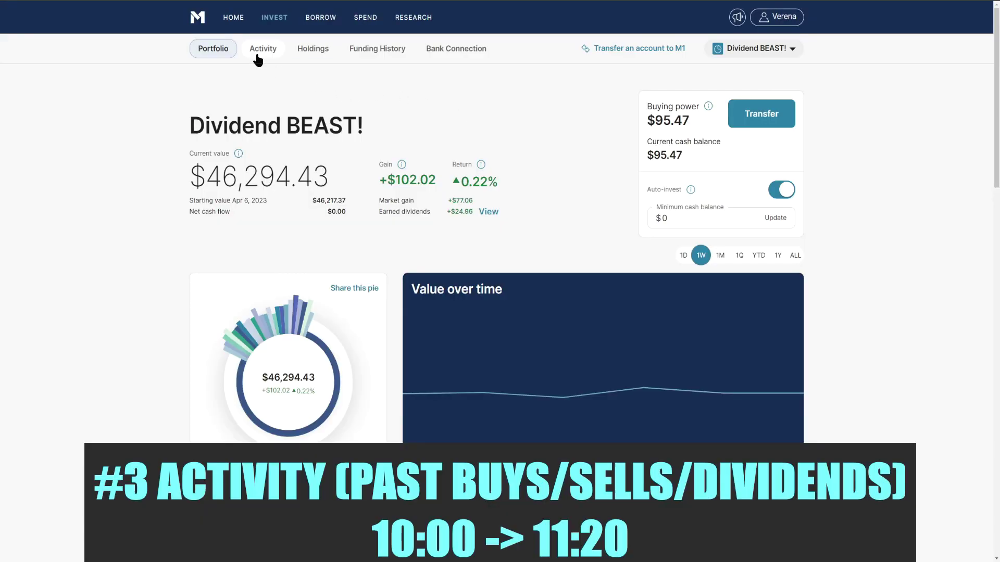
Review the pie's Activity list of trades and dividends, then highlight the $95.47 buying power and auto-invest setting
{"action": "left_click", "coordinate": [258, 52]}
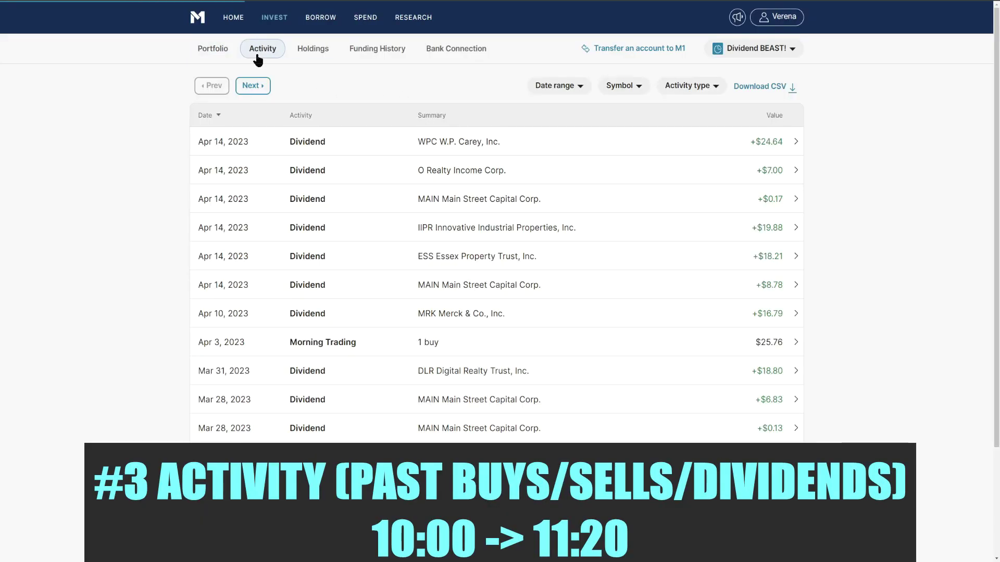
{"action": "left_click", "coordinate": [155, 52]}
{"action": "double_click", "coordinate": [674, 124]}
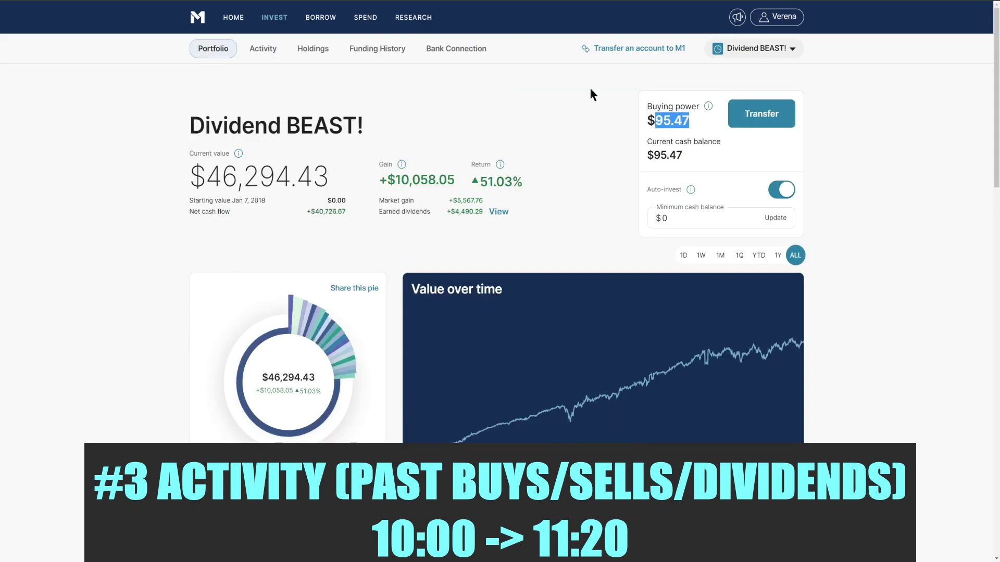
{"action": "left_click", "coordinate": [259, 53]}
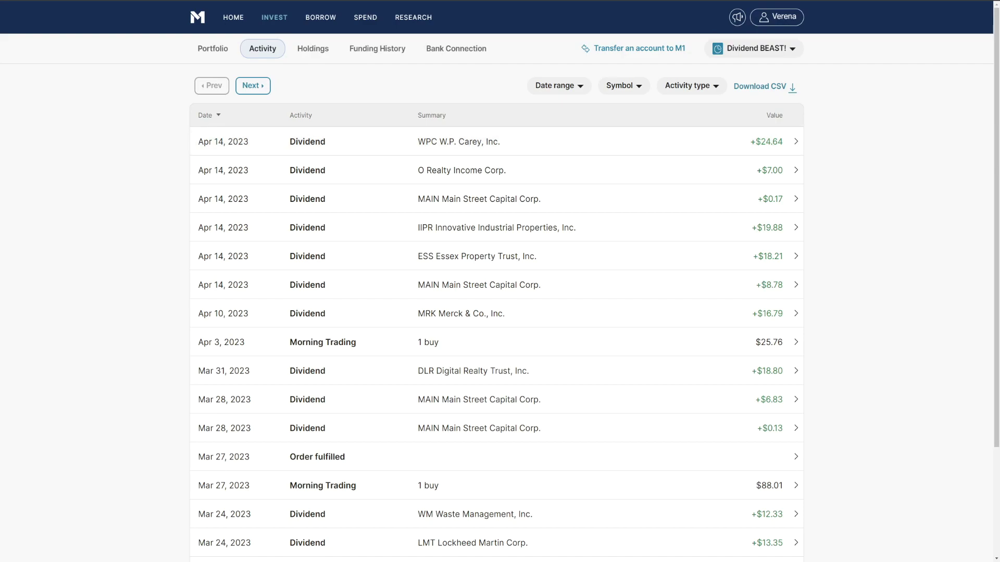
{"action": "left_click", "coordinate": [220, 52]}
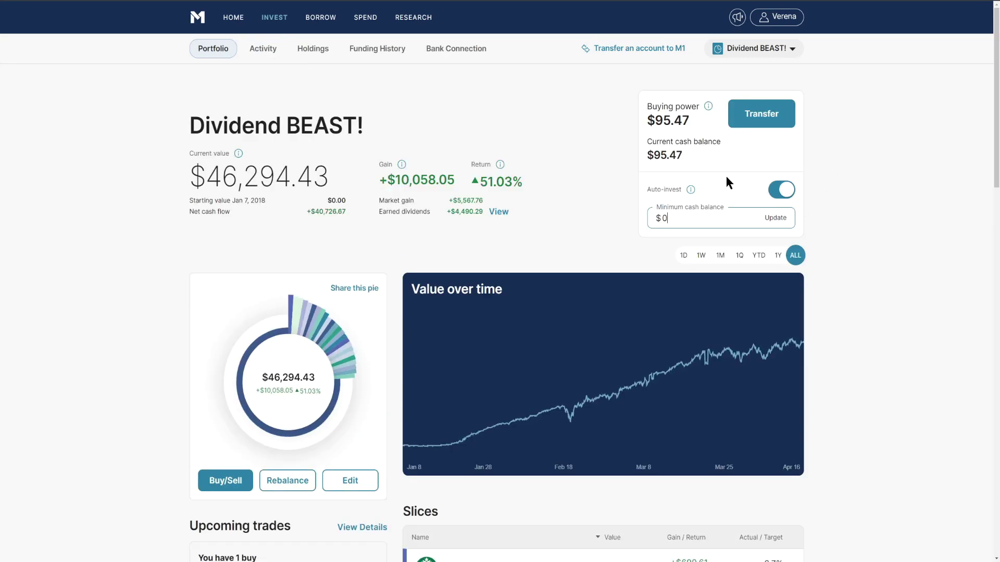
{"action": "double_click", "coordinate": [669, 120]}
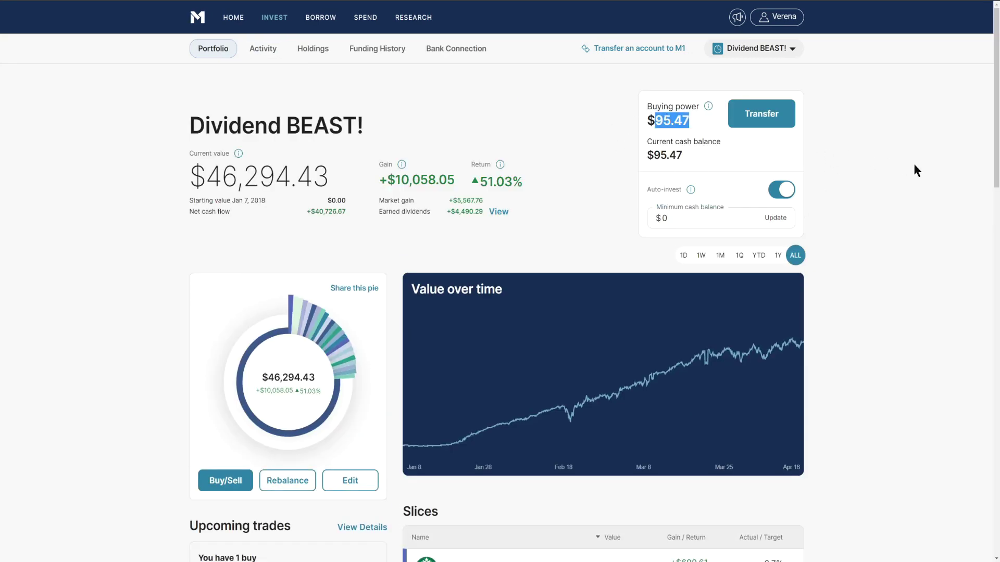
{"action": "double_click", "coordinate": [672, 121]}
{"action": "double_click", "coordinate": [653, 190]}
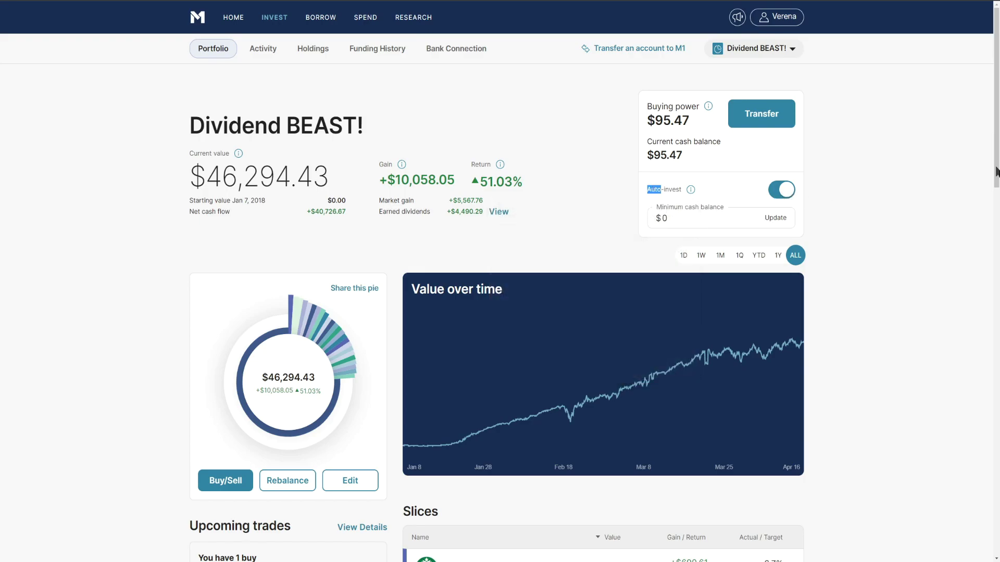
{"action": "left_click_drag", "start_coordinate": [997, 146], "coordinate": [997, 234]}
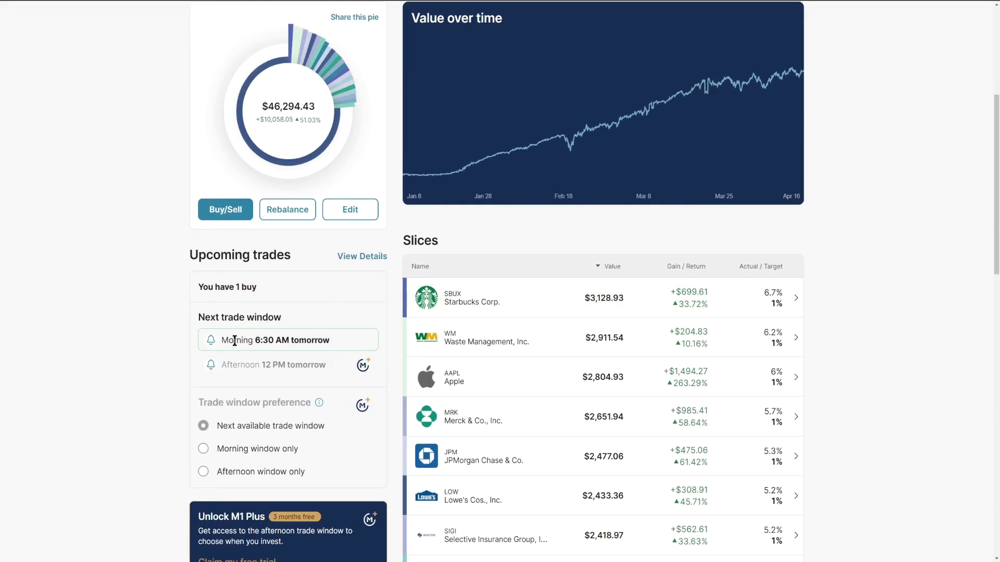
{"action": "double_click", "coordinate": [224, 287]}
{"action": "triple_click", "coordinate": [242, 287]}
{"action": "left_click", "coordinate": [957, 336]}
{"action": "scroll", "coordinate": [919, 329], "scroll_direction": "up", "scroll_amount": 5}
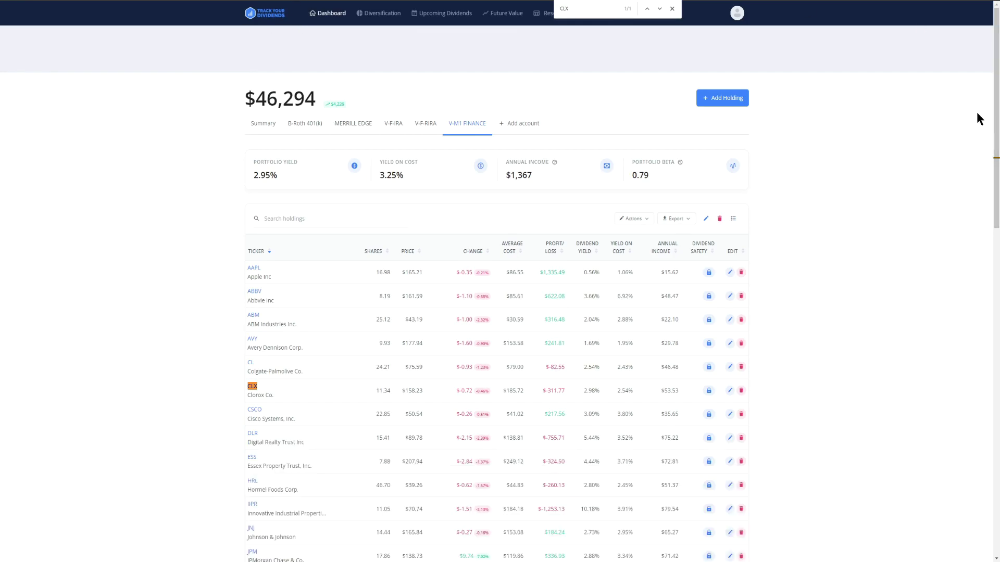
Dismiss the search and New Holding form, then highlight the 2.95% yield and $1,367 annual income
{"action": "left_click", "coordinate": [673, 9]}
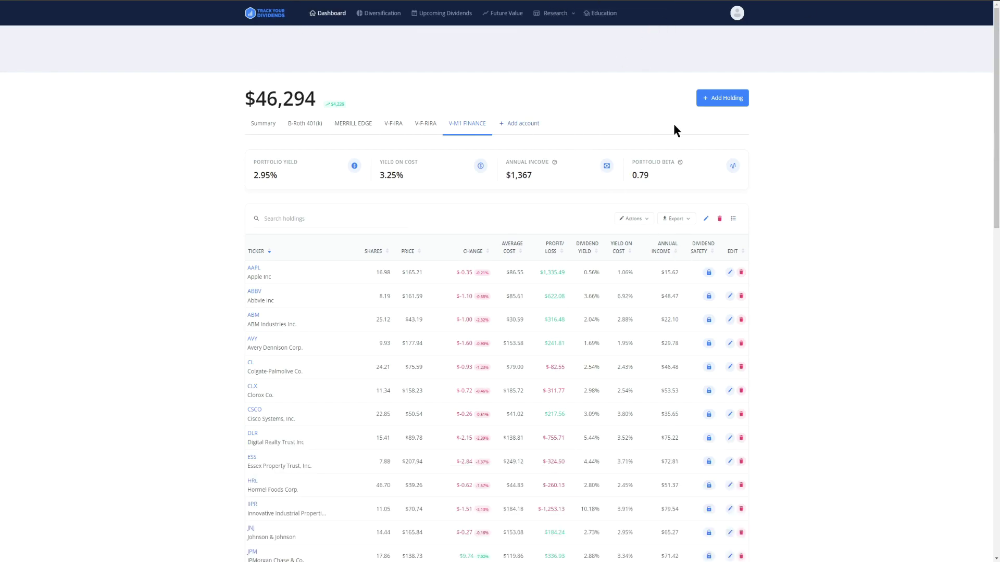
{"action": "left_click", "coordinate": [722, 102]}
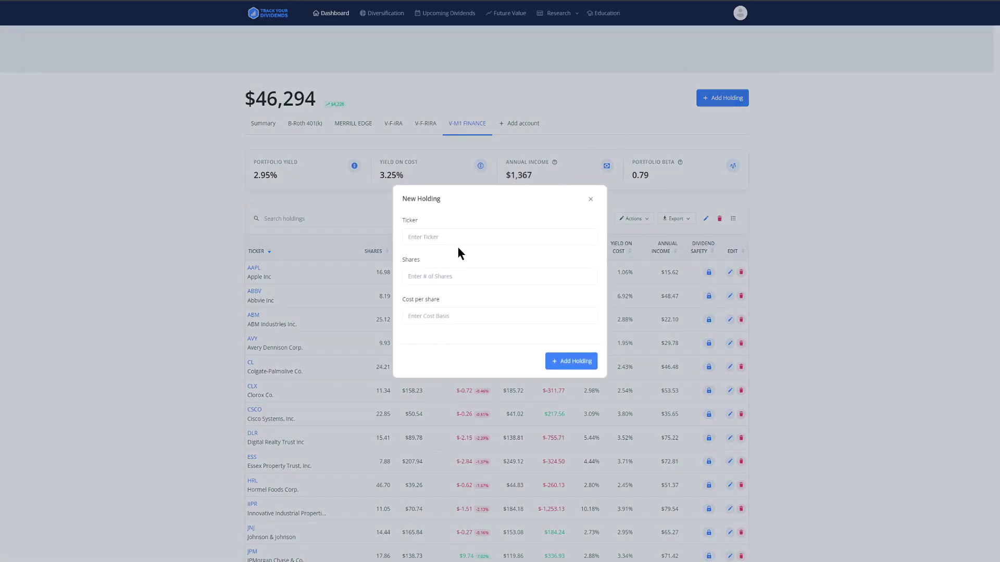
{"action": "left_click", "coordinate": [590, 200]}
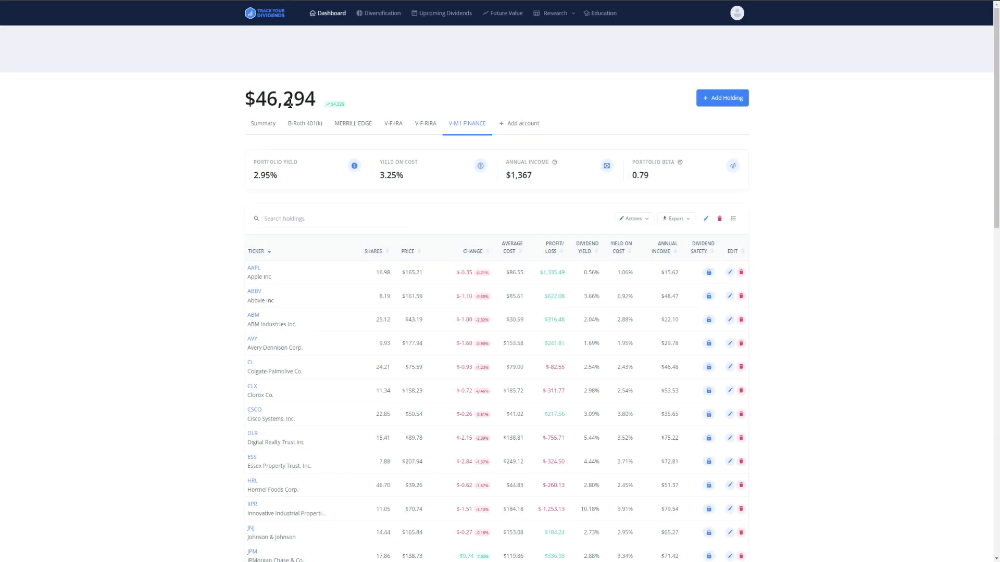
{"action": "left_click_drag", "start_coordinate": [252, 181], "coordinate": [286, 182]}
{"action": "left_click", "coordinate": [394, 174]}
{"action": "double_click", "coordinate": [526, 179]}
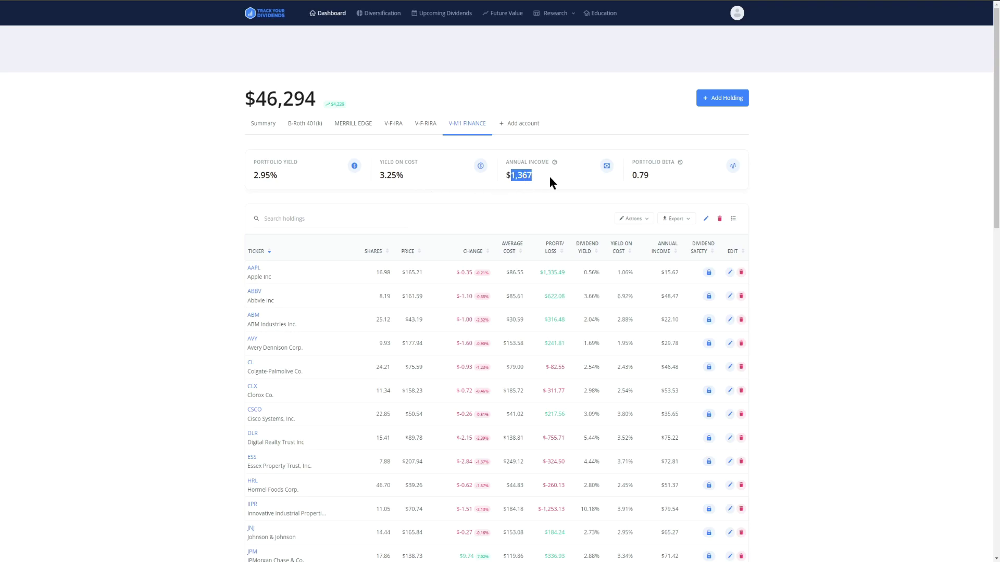
{"action": "left_click", "coordinate": [645, 176]}
Highlight the 0.79 portfolio beta, then the $1,367 annual income figure again
{"action": "mouse_move", "coordinate": [682, 161]}
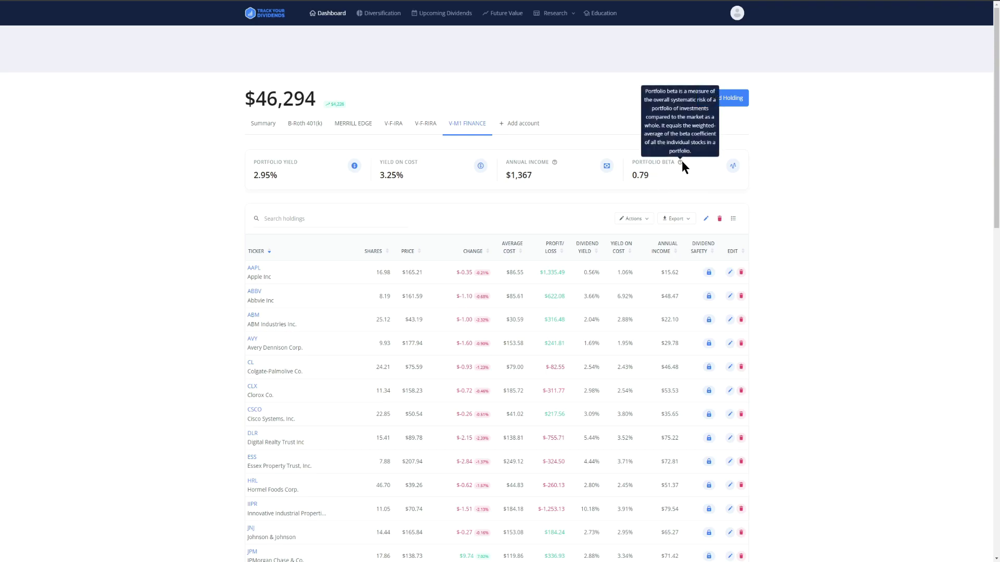
{"action": "double_click", "coordinate": [639, 175]}
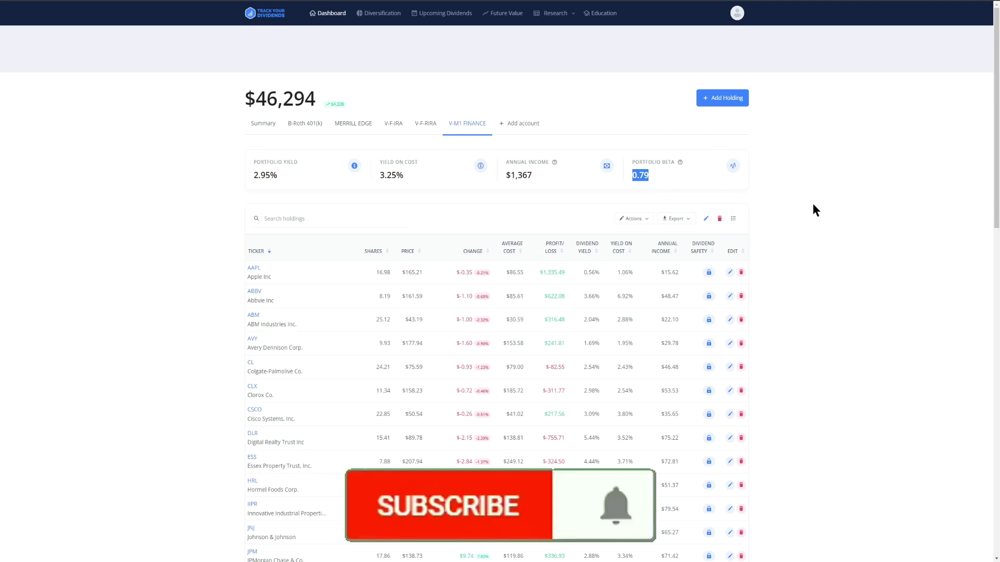
{"action": "left_click", "coordinate": [651, 178]}
{"action": "double_click", "coordinate": [640, 176]}
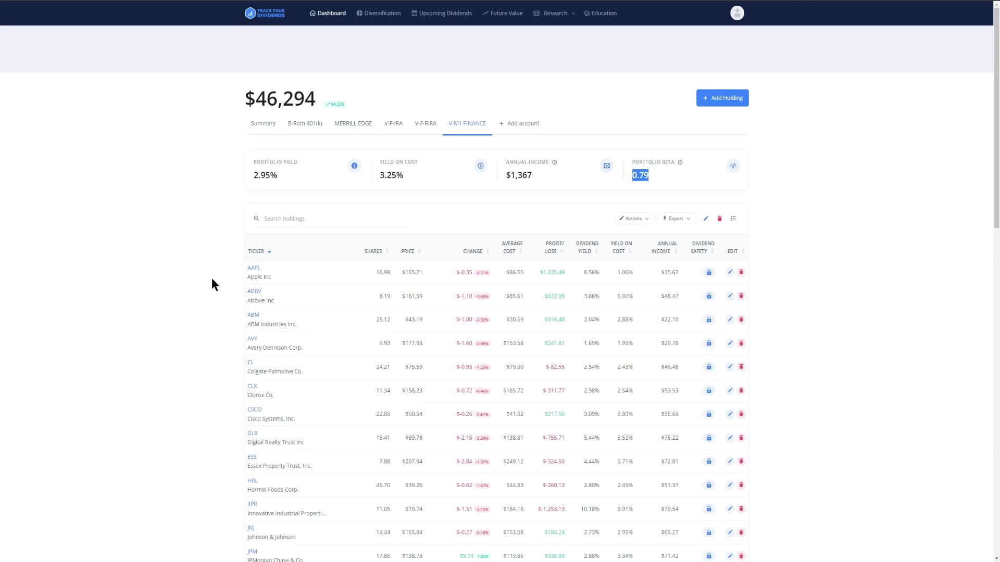
{"action": "scroll", "coordinate": [997, 242], "scroll_direction": "down", "scroll_amount": 4}
{"action": "left_click_drag", "start_coordinate": [997, 242], "coordinate": [989, 105]}
{"action": "triple_click", "coordinate": [513, 175]}
Compare with M1 Finance's holdings total of 46,294.43, then return to the dashboard
{"action": "key", "text": "ctrl+Tab"}
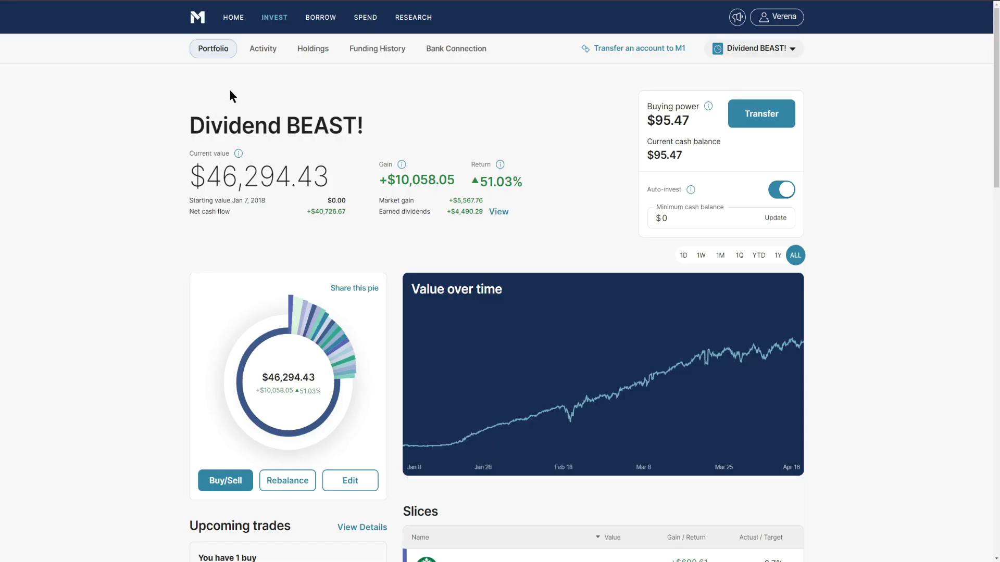
{"action": "left_click", "coordinate": [313, 50]}
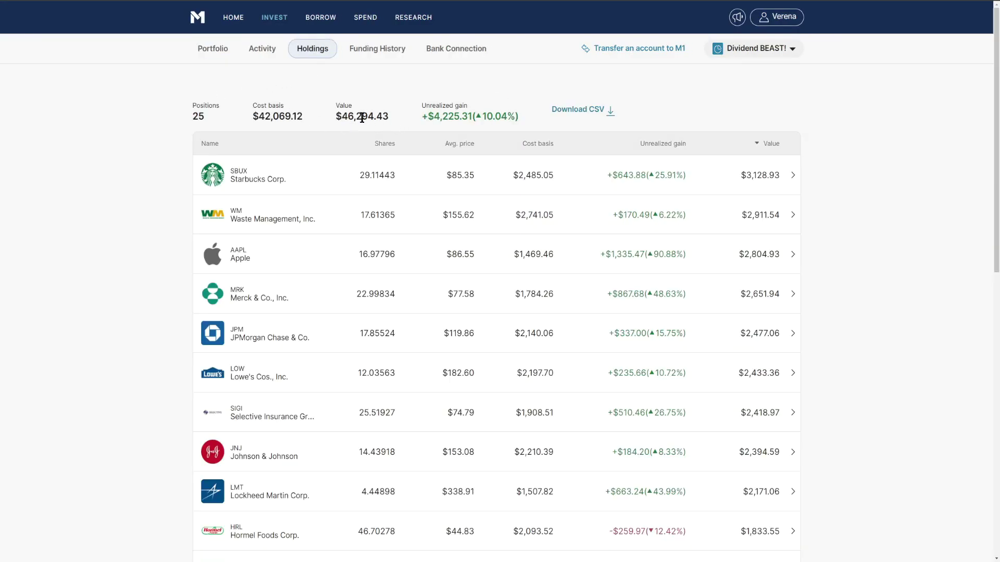
{"action": "double_click", "coordinate": [362, 117]}
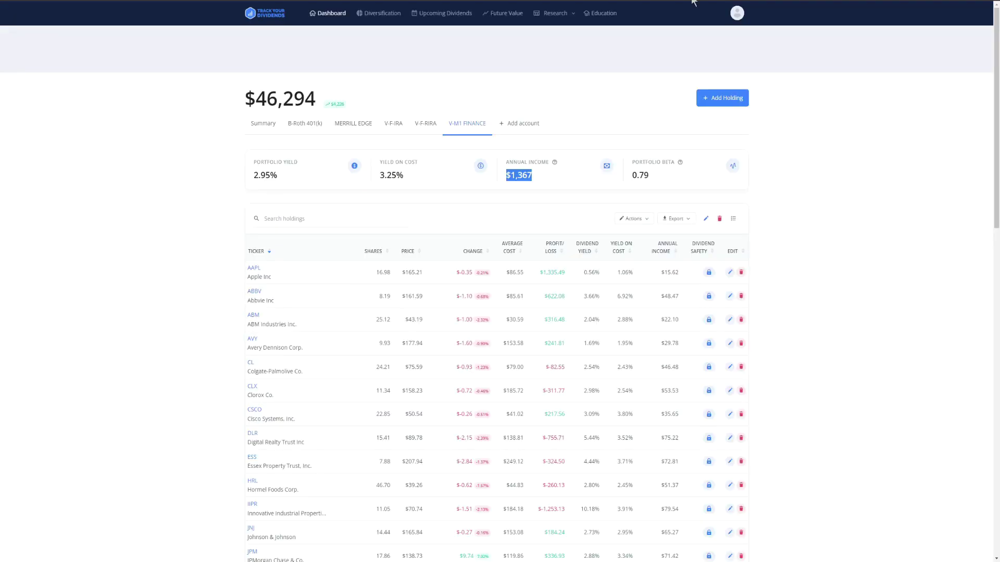
{"action": "key", "text": "ctrl+Tab"}
Highlight the $46,294 account value on the Track Your Dividends dashboard
{"action": "triple_click", "coordinate": [279, 95]}
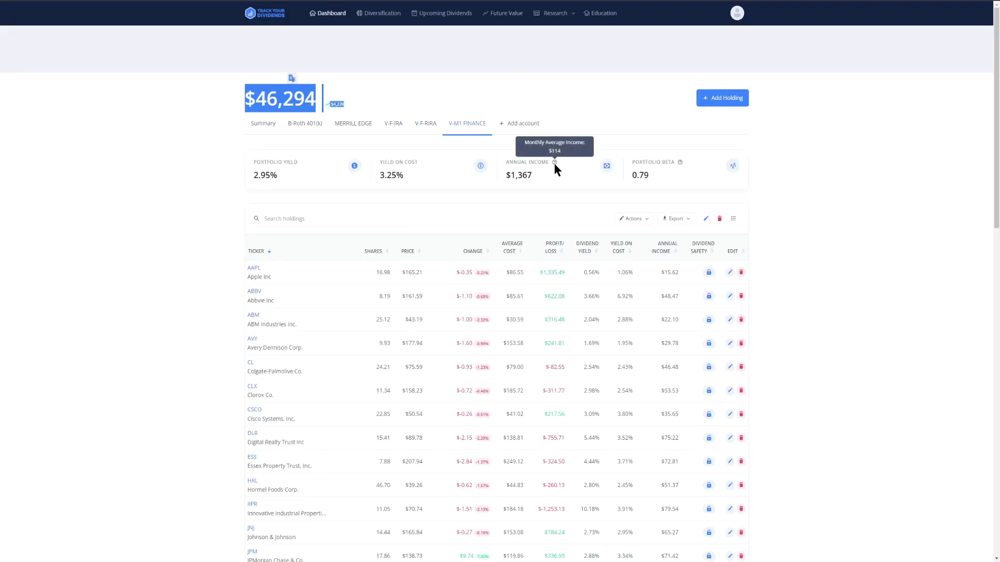
{"action": "left_click", "coordinate": [591, 126]}
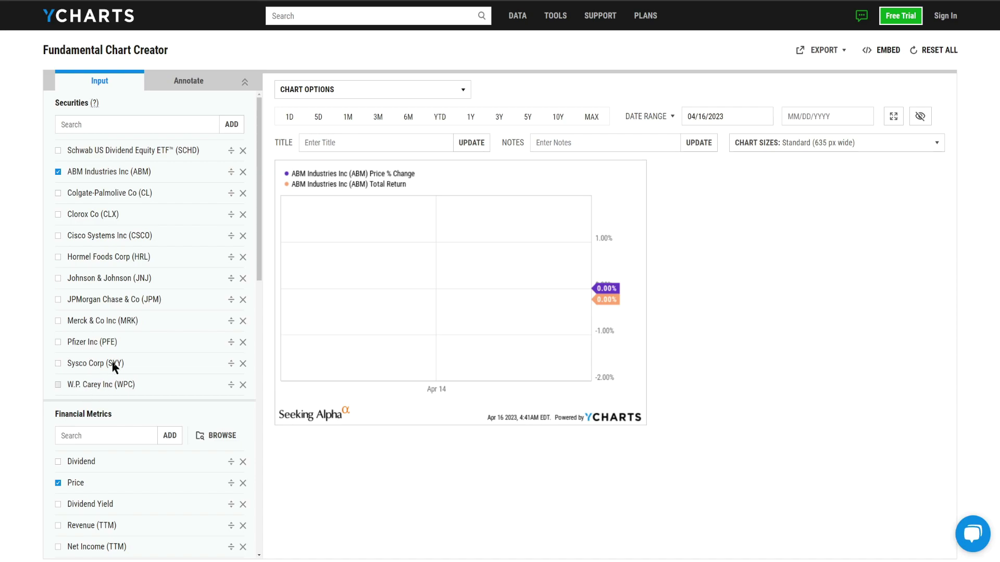
Replace ABM Industries (ABM) with Schwab US Dividend Equity ETF (SCHD) in the Securities list
{"action": "left_click", "coordinate": [86, 172]}
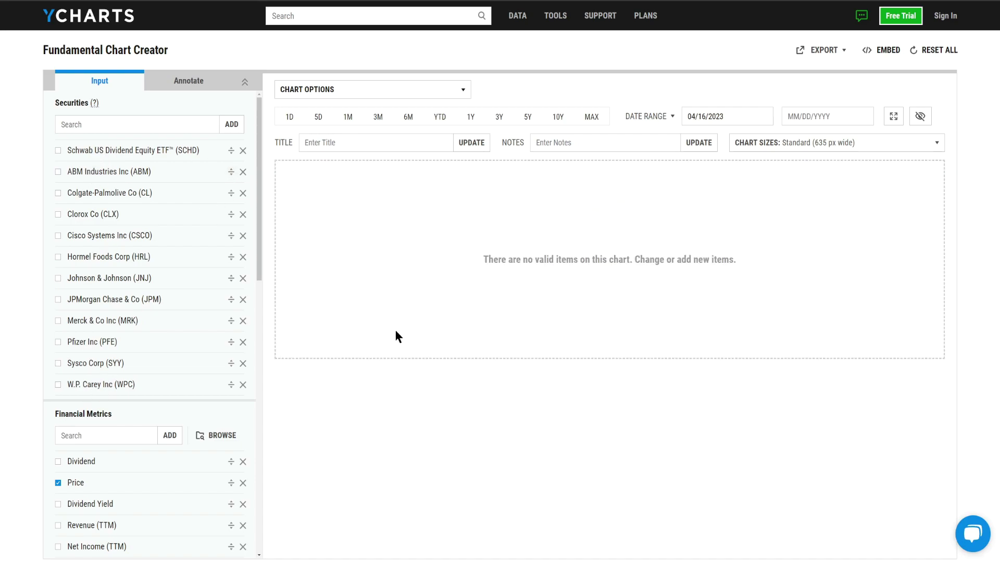
{"action": "left_click", "coordinate": [120, 153]}
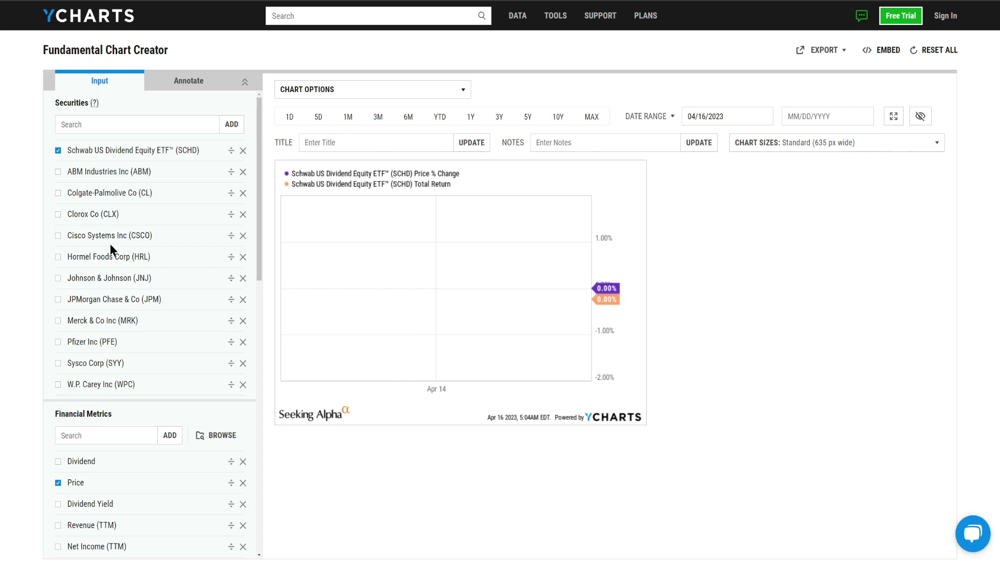
Add ABM Industries to the SCHD comparison and uncheck the Total Return Level metric
{"action": "left_click", "coordinate": [106, 177]}
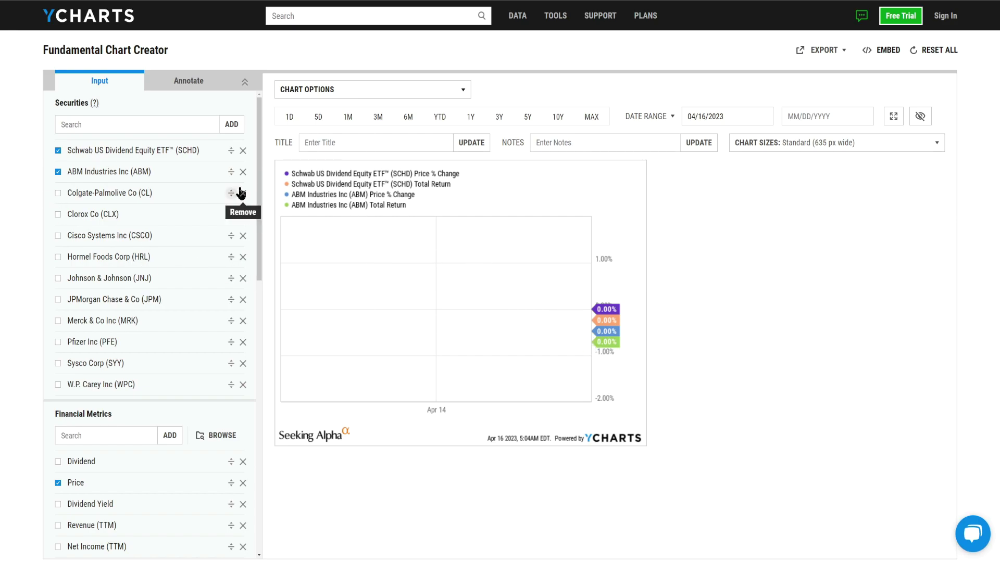
{"action": "left_click_drag", "start_coordinate": [259, 174], "coordinate": [272, 359]}
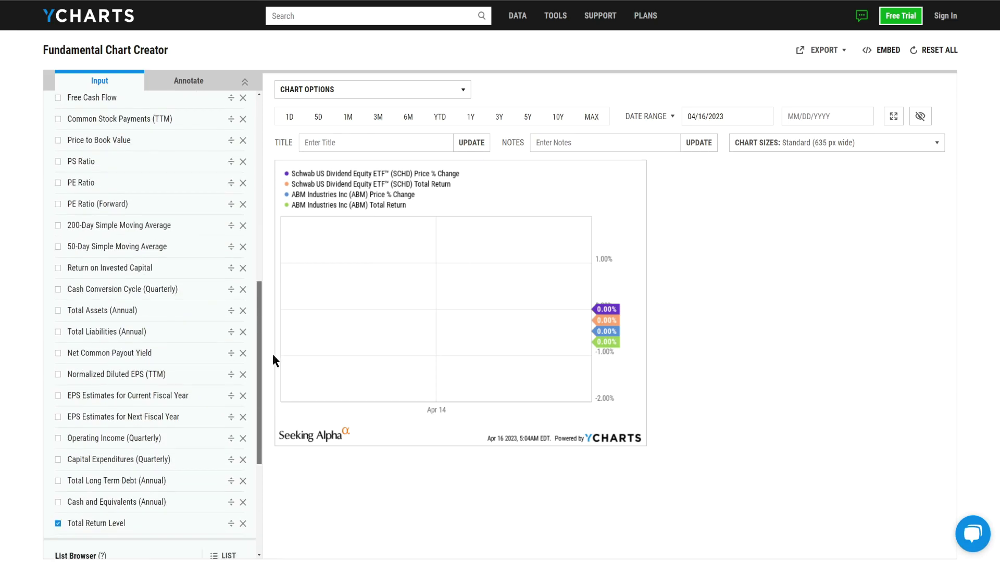
{"action": "left_click", "coordinate": [79, 523]}
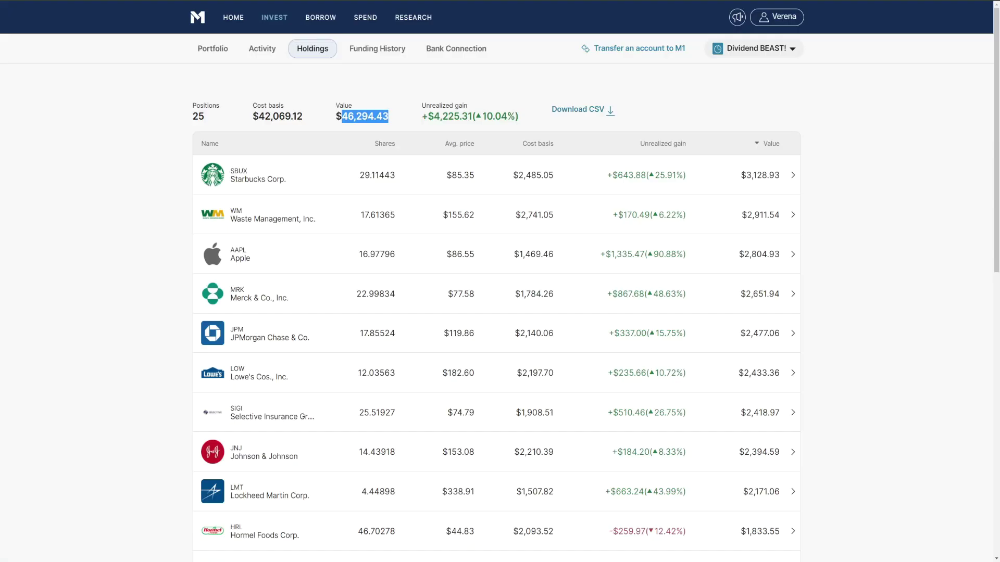
{"action": "double_click", "coordinate": [194, 113]}
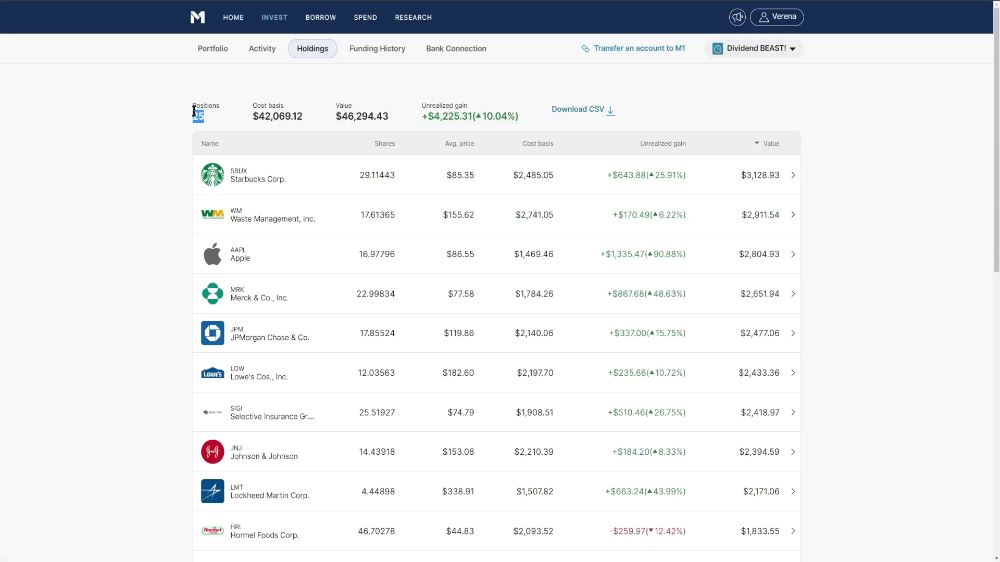
{"action": "left_click_drag", "start_coordinate": [998, 70], "coordinate": [998, 104]}
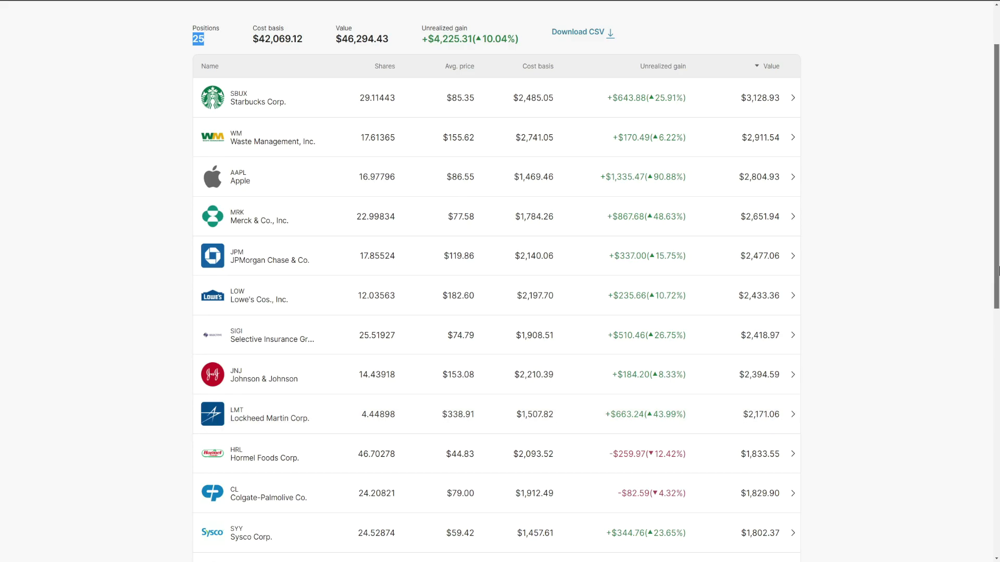
{"action": "left_click_drag", "start_coordinate": [996, 271], "coordinate": [997, 457]}
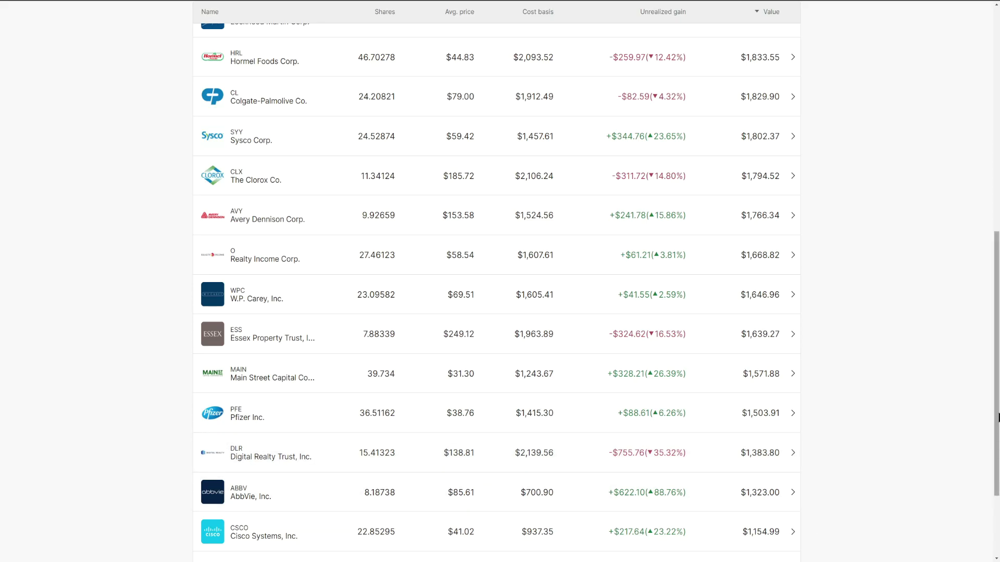
{"action": "left_click_drag", "start_coordinate": [996, 413], "coordinate": [998, 494]}
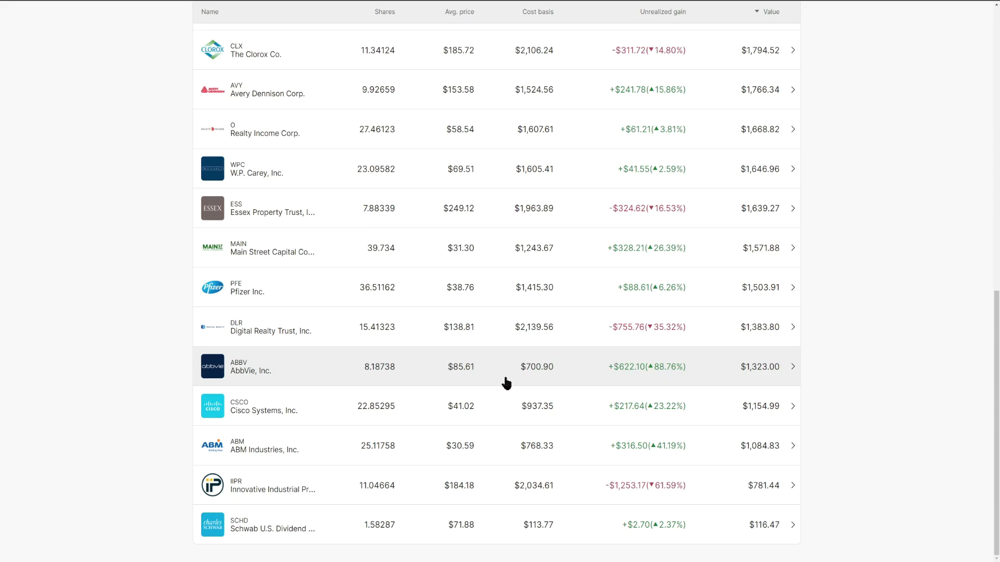
{"action": "scroll", "coordinate": [187, 379], "scroll_direction": "up", "scroll_amount": 10}
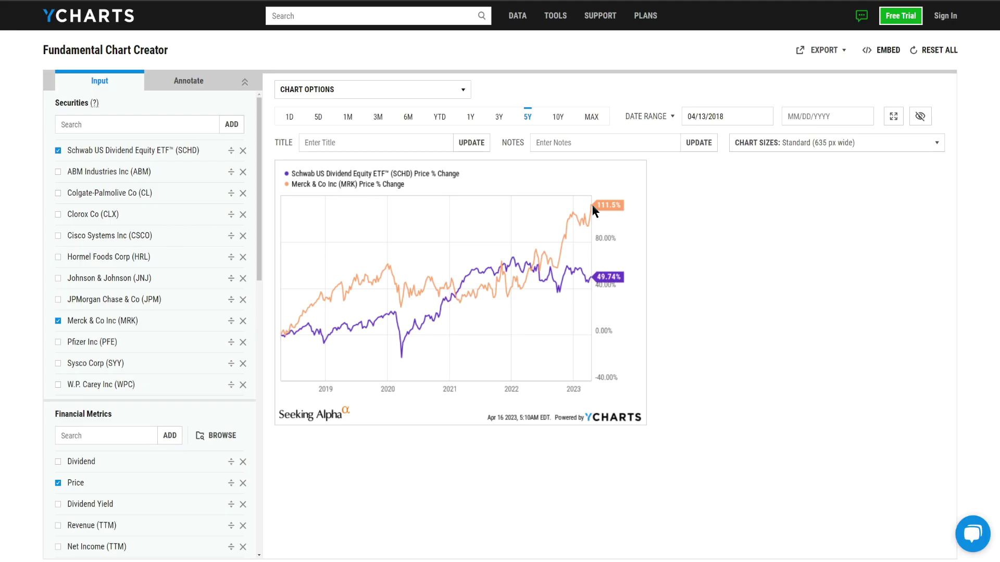
Try the 10Y and 3Y chart ranges, then settle on 5 years
{"action": "left_click", "coordinate": [561, 116]}
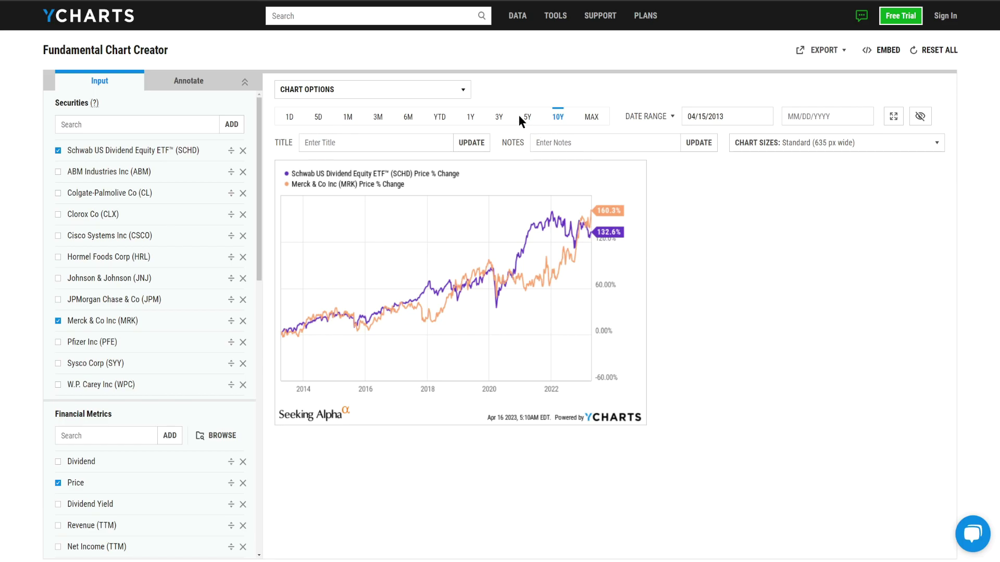
{"action": "left_click", "coordinate": [503, 117]}
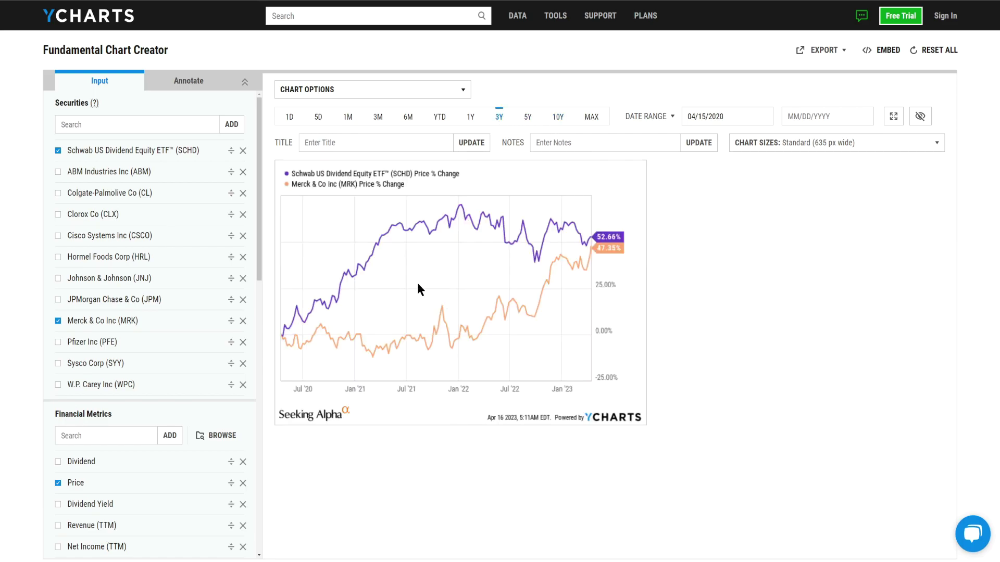
{"action": "left_click", "coordinate": [528, 117]}
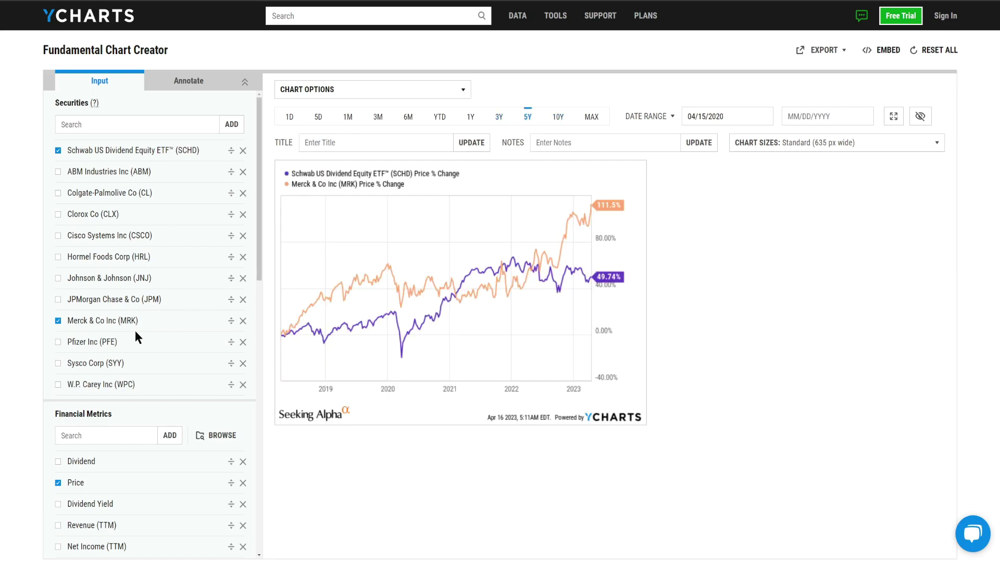
Swap the compared security from Merck to Pfizer, then Sysco, then W.P. Carey
{"action": "left_click", "coordinate": [100, 321]}
{"action": "left_click", "coordinate": [93, 343]}
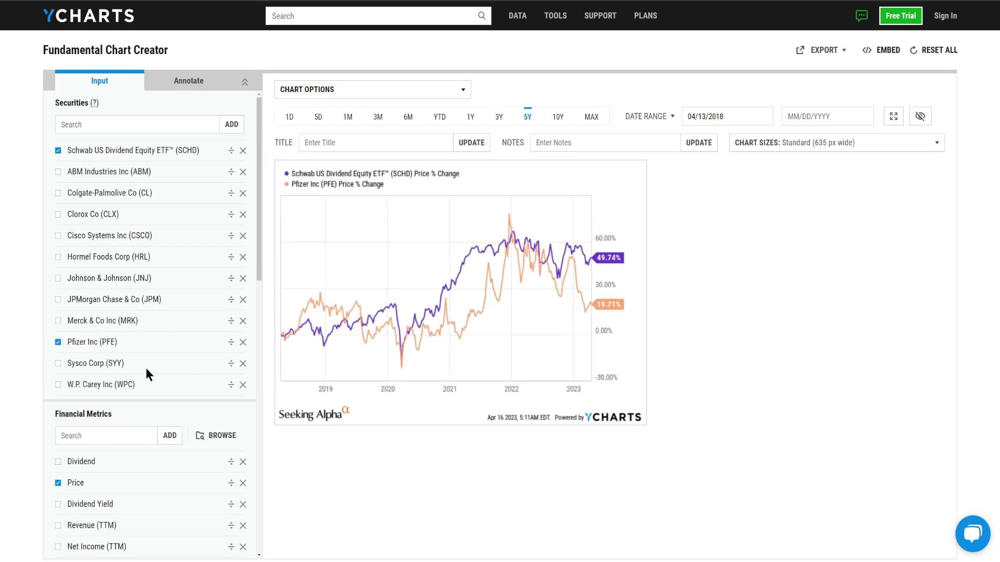
{"action": "left_click", "coordinate": [107, 344]}
{"action": "left_click", "coordinate": [96, 364]}
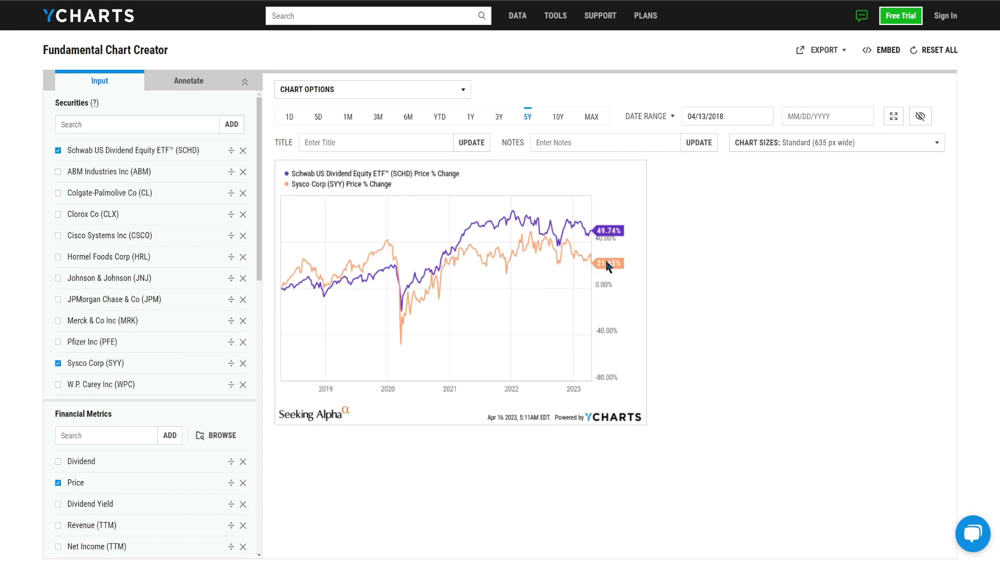
{"action": "left_click", "coordinate": [59, 364]}
{"action": "left_click", "coordinate": [78, 385]}
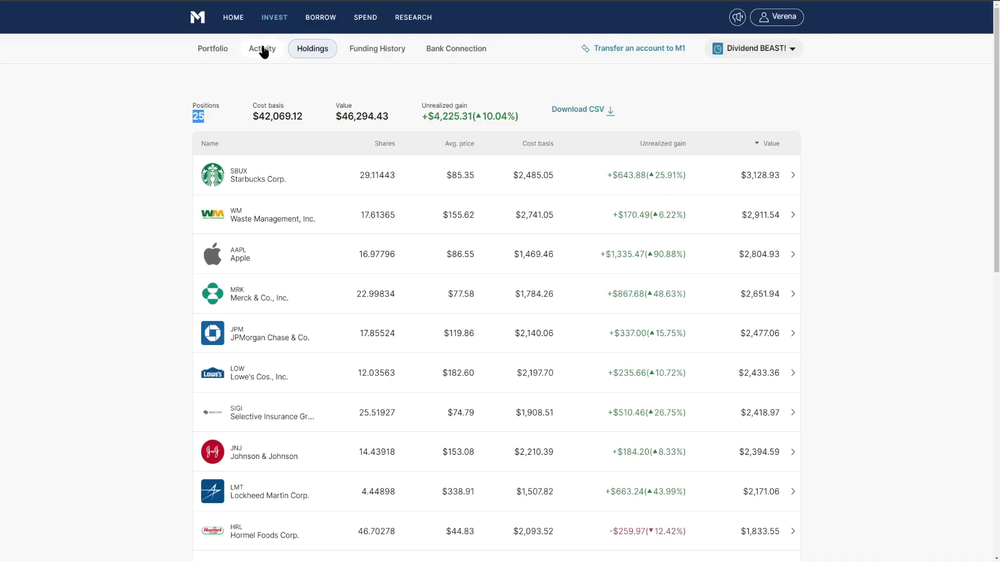
Return to the Dividend BEAST! overview, search the page for ABM, and scroll to the slices
{"action": "left_click", "coordinate": [201, 55]}
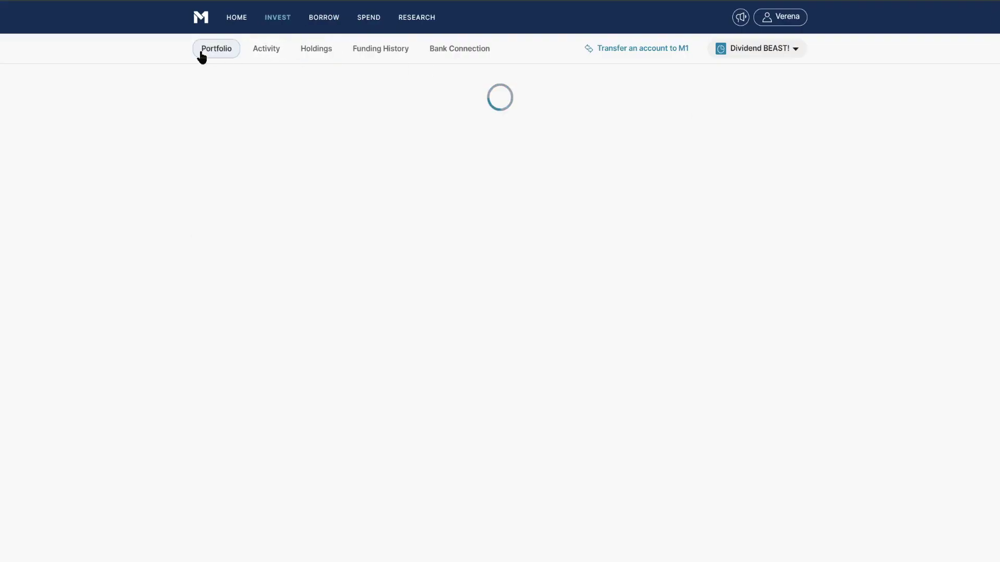
{"action": "scroll", "coordinate": [921, 308], "scroll_direction": "down", "scroll_amount": 7}
{"action": "key", "text": "ctrl+f"}
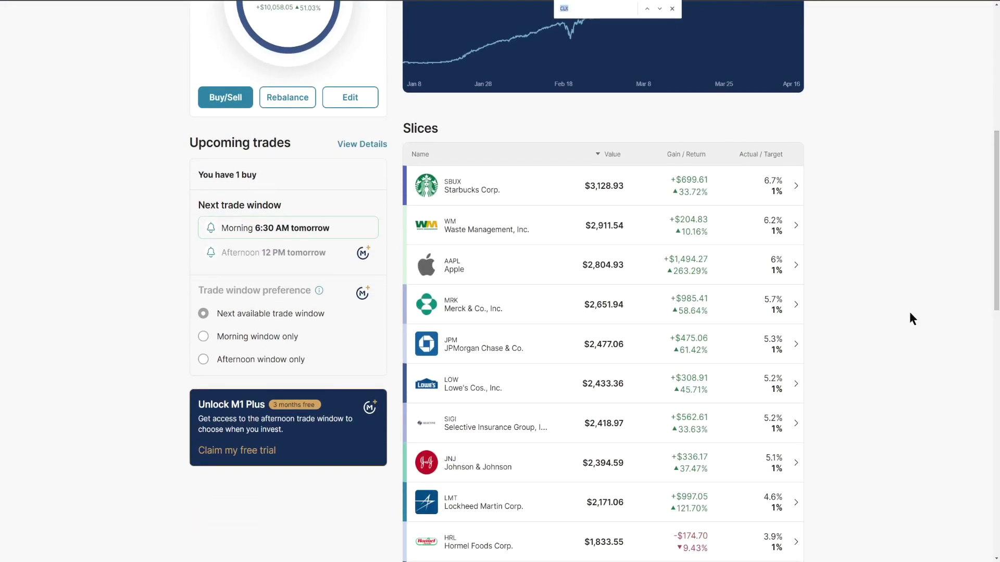
{"action": "type", "text": "ABM"}
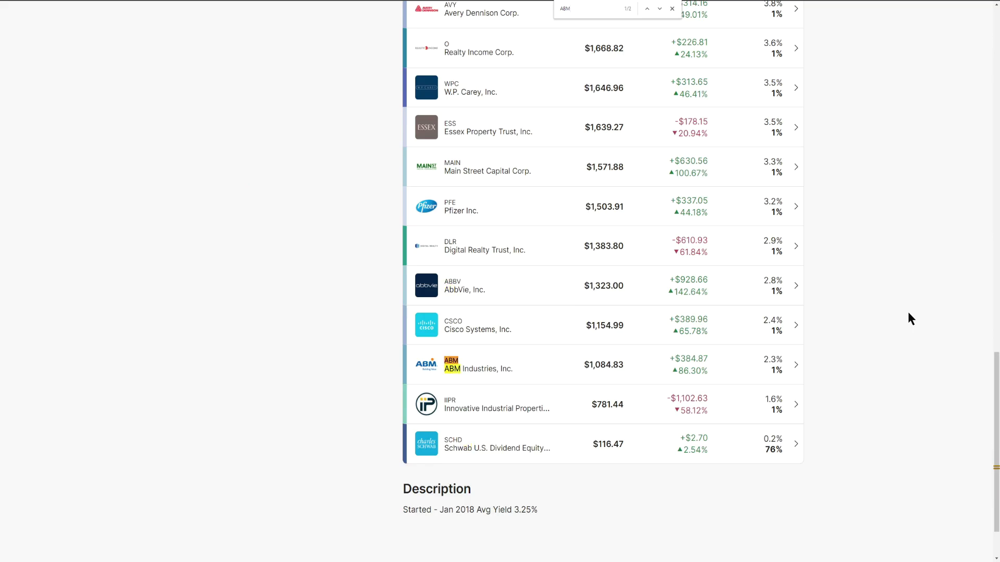
{"action": "scroll", "coordinate": [341, 306], "scroll_direction": "up", "scroll_amount": 15}
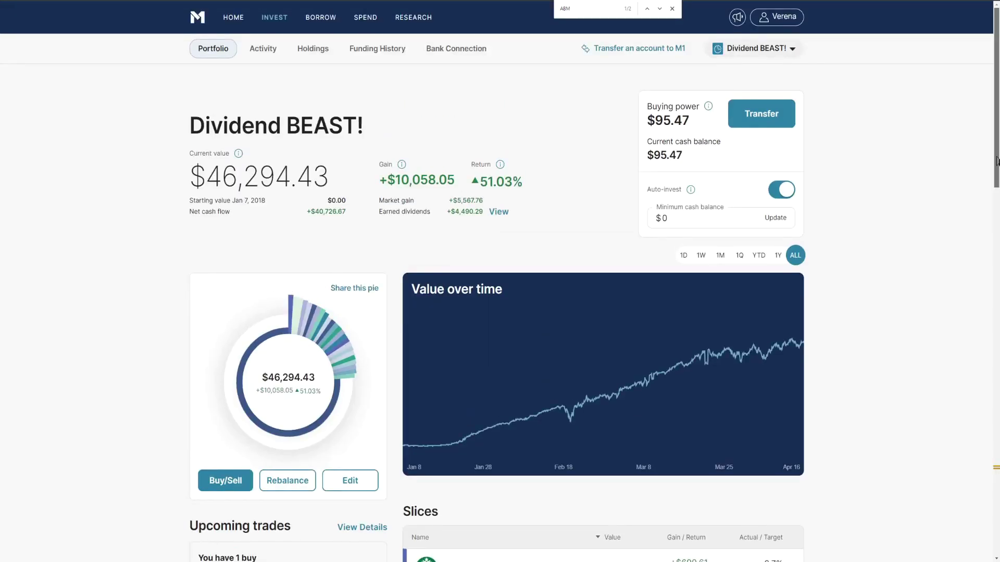
{"action": "left_click_drag", "start_coordinate": [996, 160], "coordinate": [997, 179]}
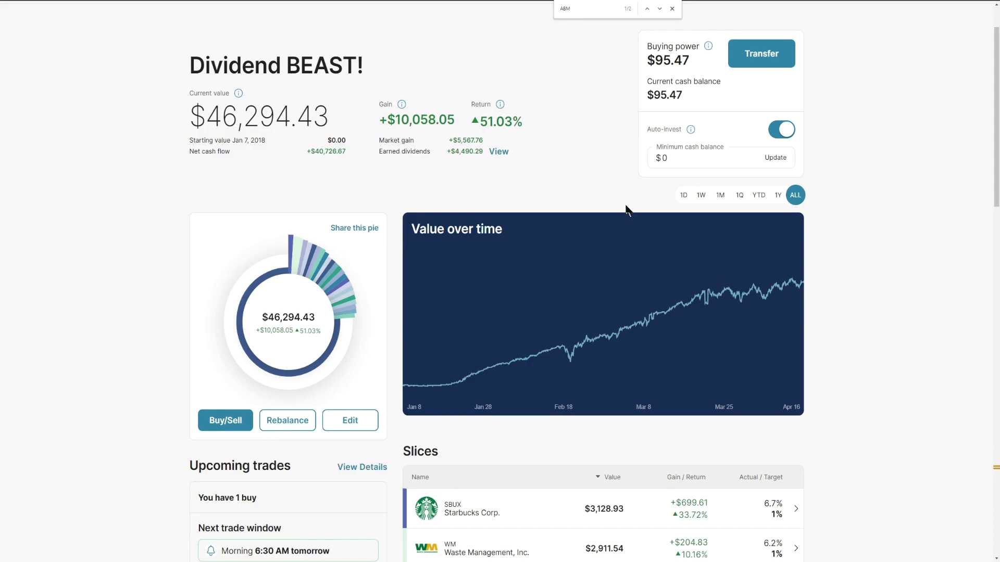
Open the pie editor and mark the ABM Industries and Clorox slices for removal
{"action": "left_click", "coordinate": [347, 424]}
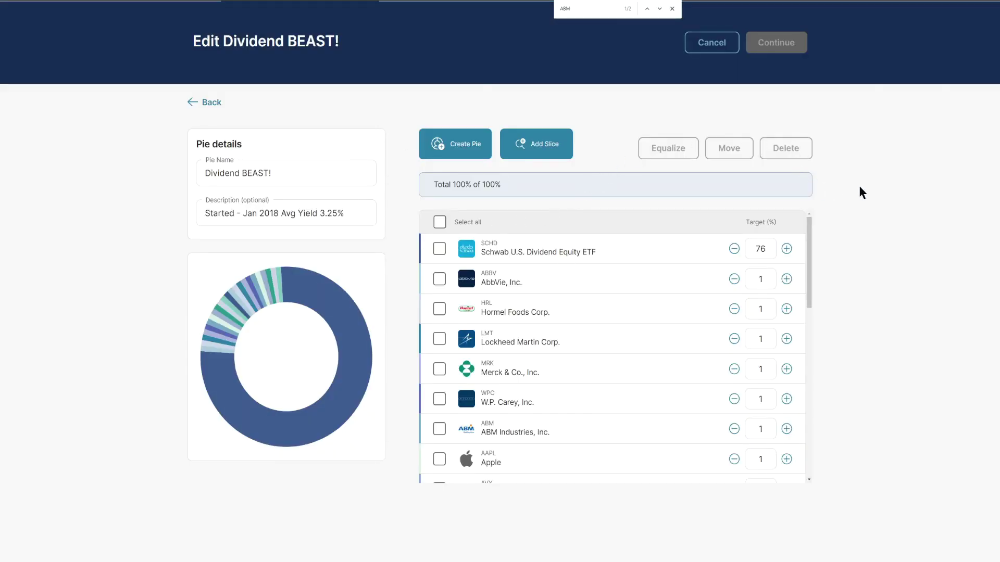
{"action": "key", "text": "ctrl+f"}
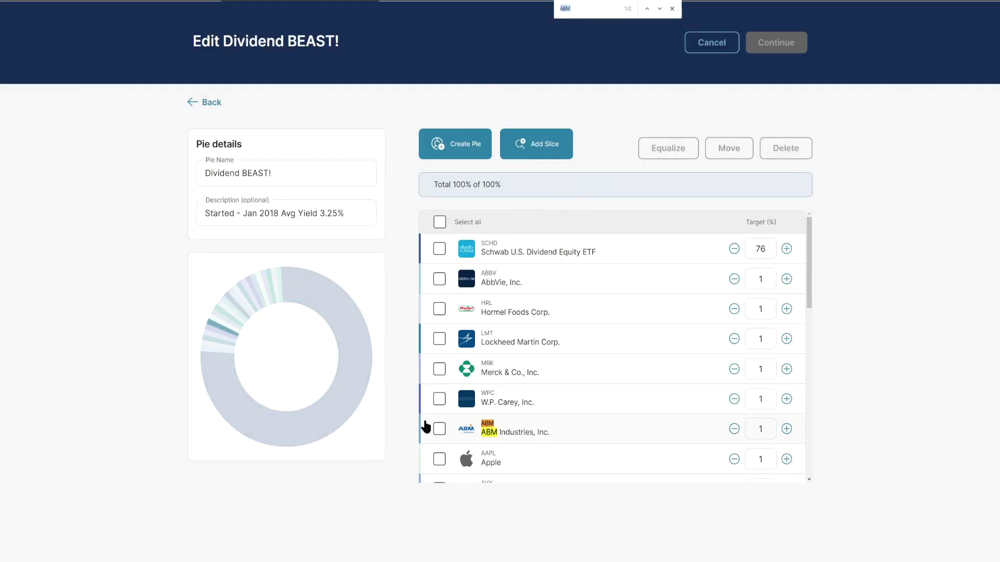
{"action": "left_click", "coordinate": [440, 430]}
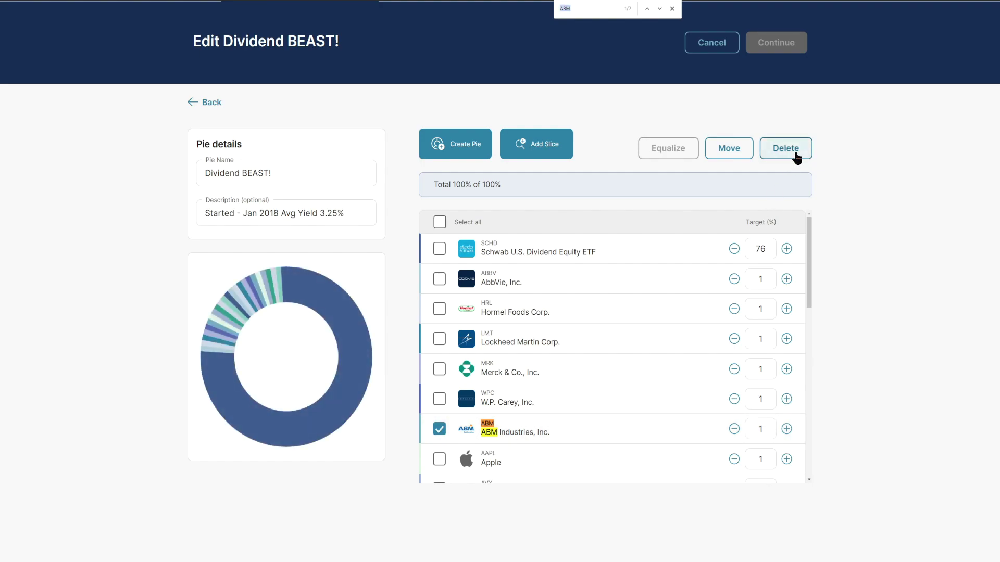
{"action": "key", "text": "ctrl+f"}
{"action": "type", "text": "CL"}
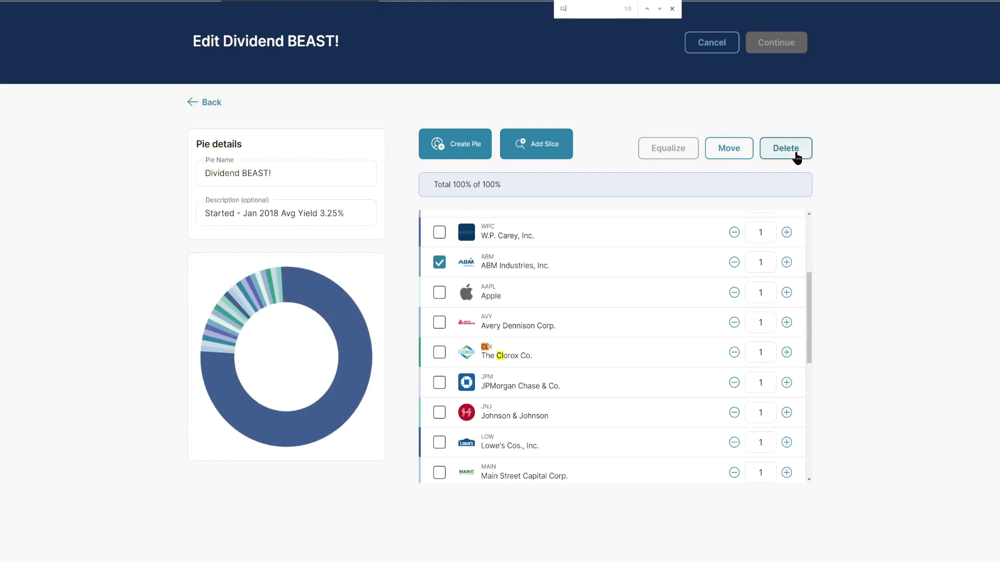
{"action": "key", "text": "Return"}
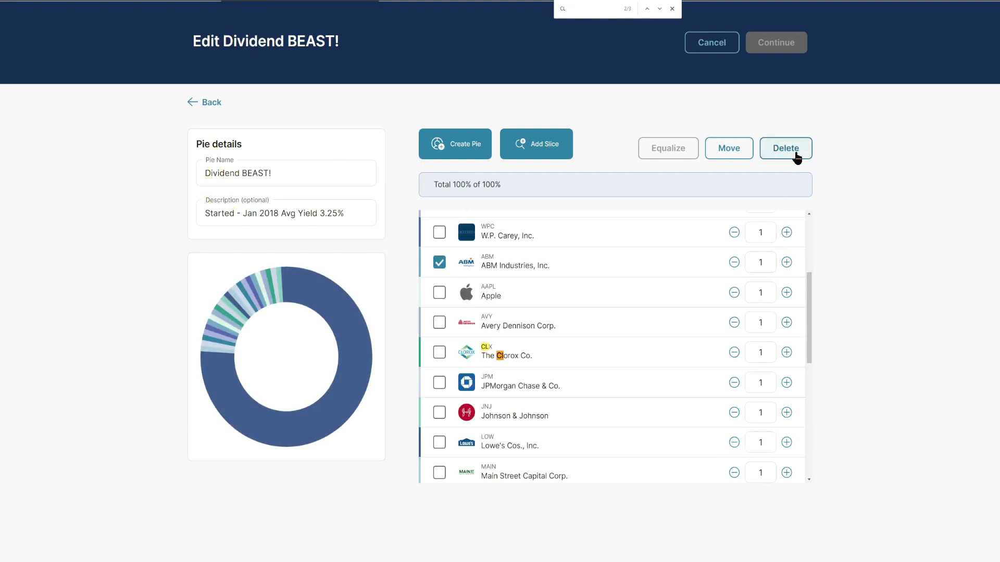
{"action": "left_click", "coordinate": [439, 353]}
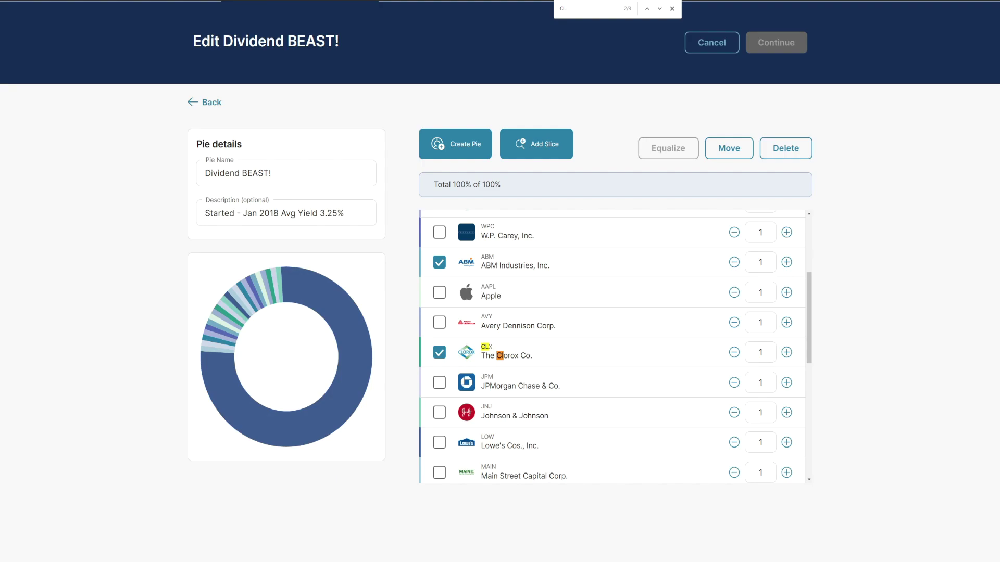
Mark the Colgate-Palmolive and Cisco Systems slices for removal
{"action": "key", "text": "ctrl+f"}
{"action": "key", "text": "Return"}
{"action": "key", "text": "Return"}
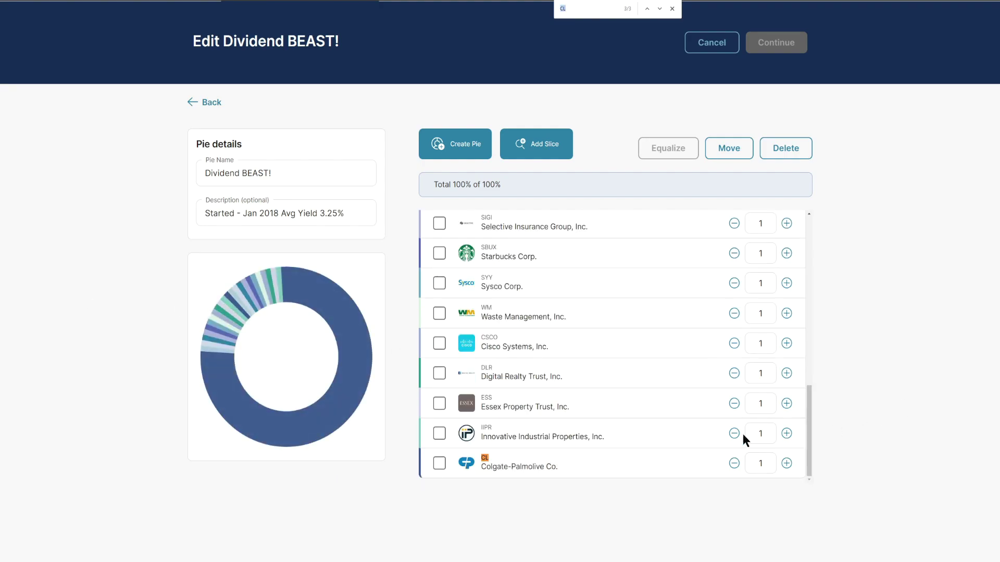
{"action": "left_click", "coordinate": [439, 463]}
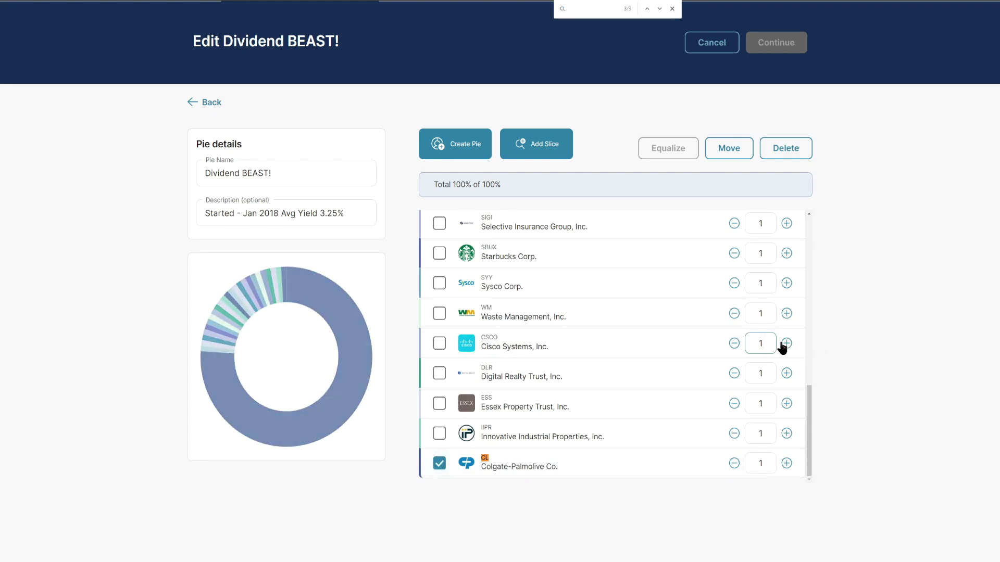
{"action": "type", "text": "csco"}
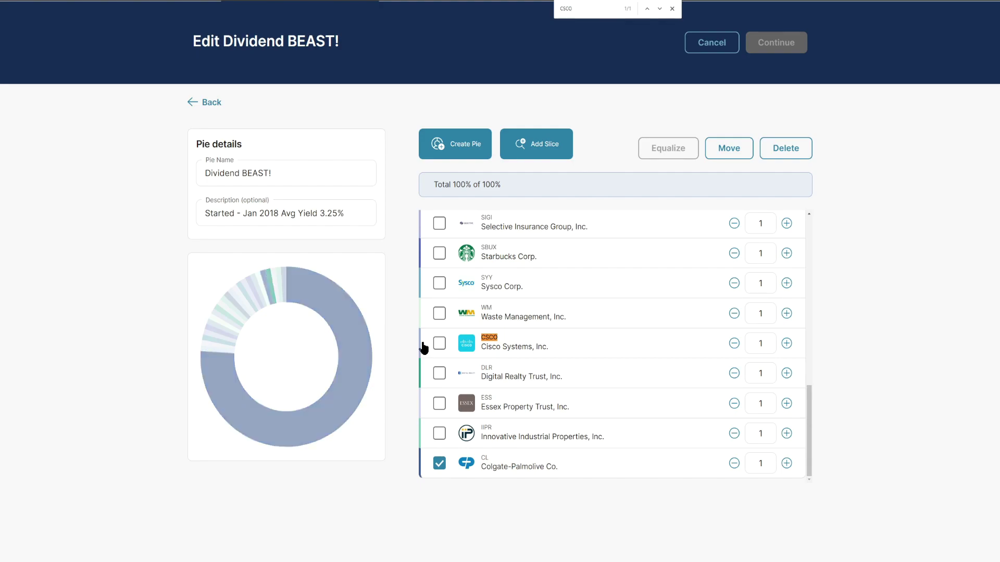
{"action": "left_click", "coordinate": [440, 344]}
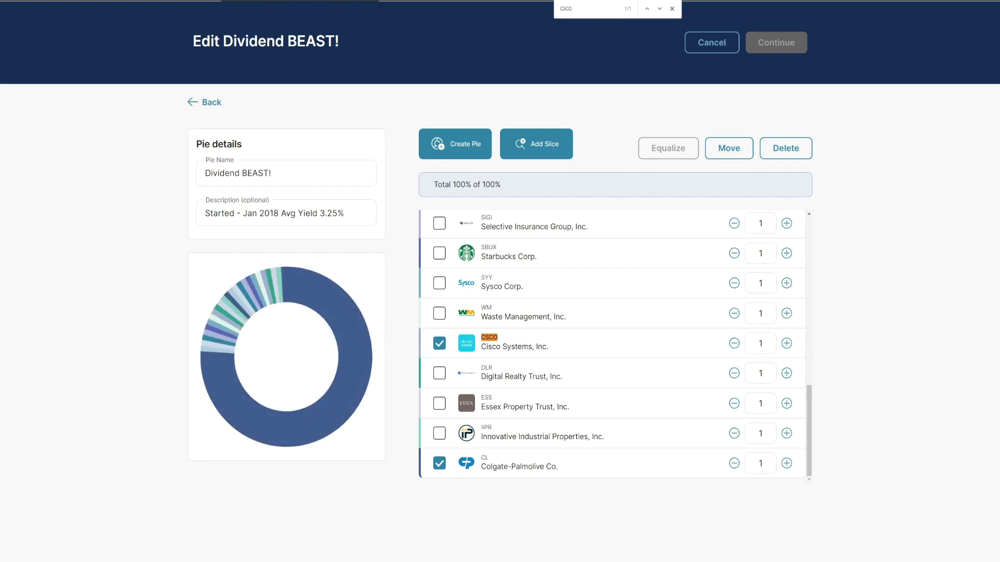
Find and mark the Hormel Foods, Johnson & Johnson and JPMorgan Chase slices
{"action": "key", "text": "ctrl+f"}
{"action": "type", "text": "HRL"}
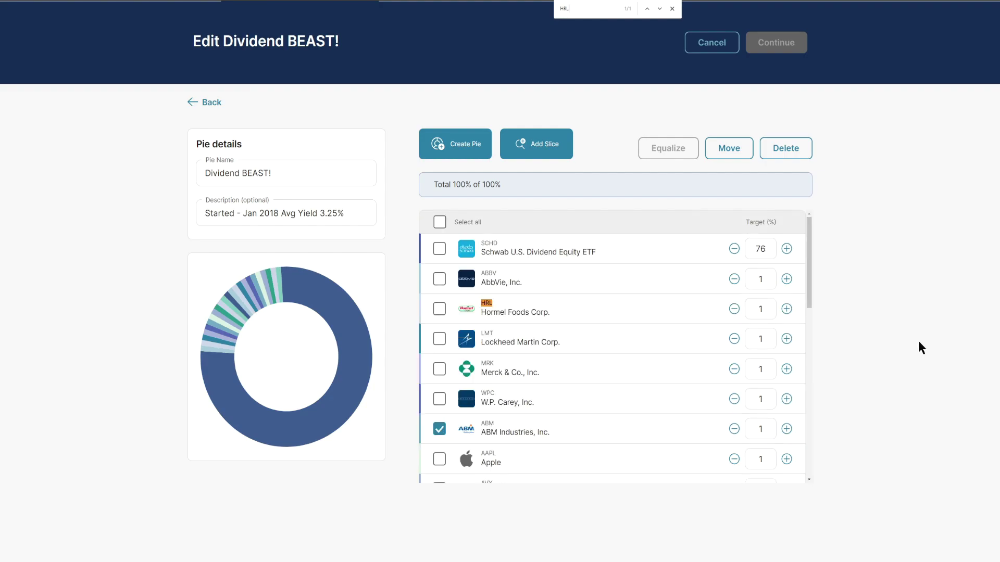
{"action": "left_click", "coordinate": [439, 309]}
{"action": "key", "text": "ctrl+f"}
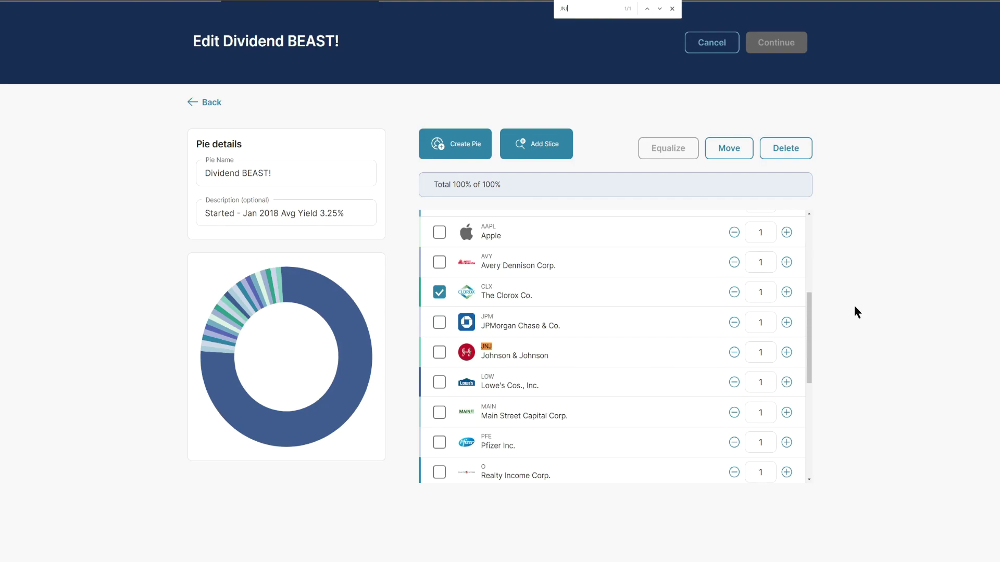
{"action": "left_click", "coordinate": [439, 352]}
{"action": "type", "text": "JPM"}
{"action": "left_click", "coordinate": [439, 322]}
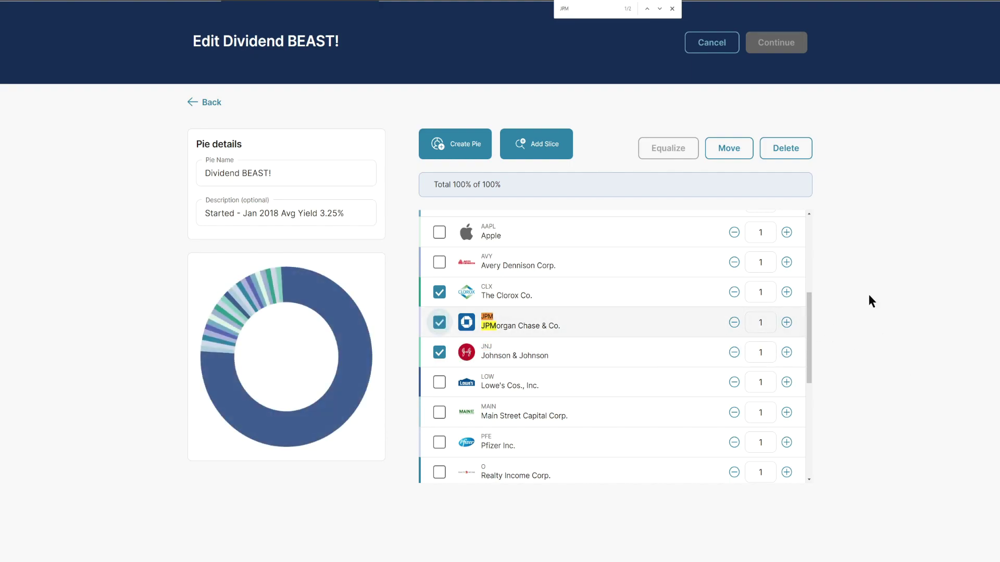
Find and mark the Merck, Pfizer and Sysco slices, then search for WPC
{"action": "key", "text": "ctrl+f"}
{"action": "type", "text": "MRK"}
{"action": "left_click", "coordinate": [442, 356]}
{"action": "key", "text": "ctrl+f"}
{"action": "type", "text": "PFE"}
{"action": "left_click", "coordinate": [434, 359]}
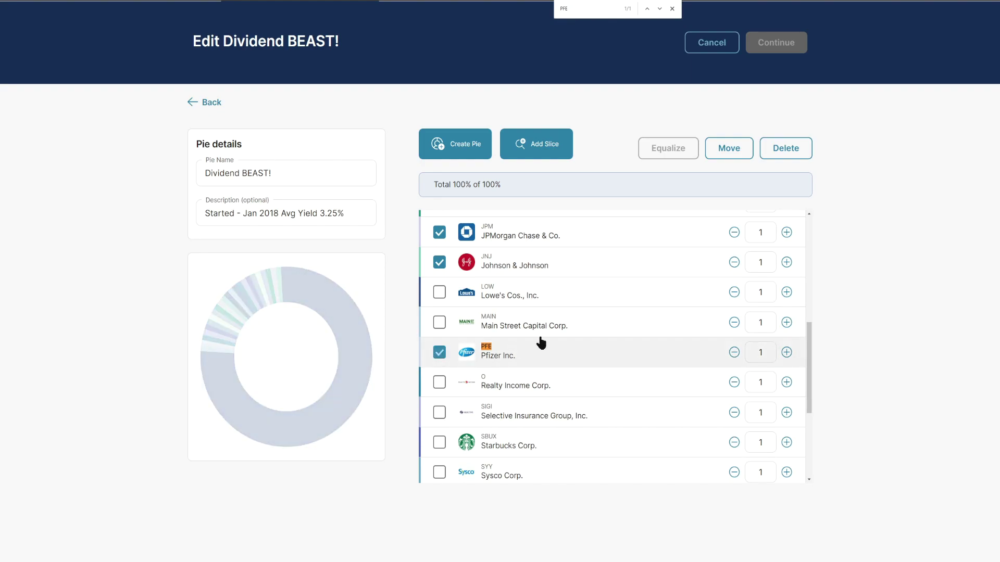
{"action": "key", "text": "ctrl+f"}
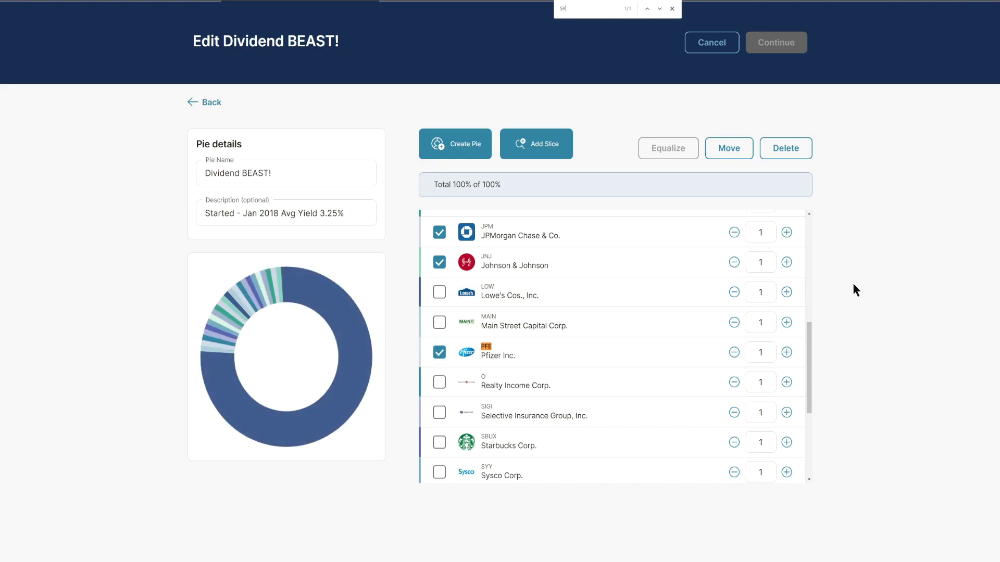
{"action": "left_click", "coordinate": [439, 472]}
{"action": "key", "text": "ctrl+f"}
{"action": "type", "text": "WPC"}
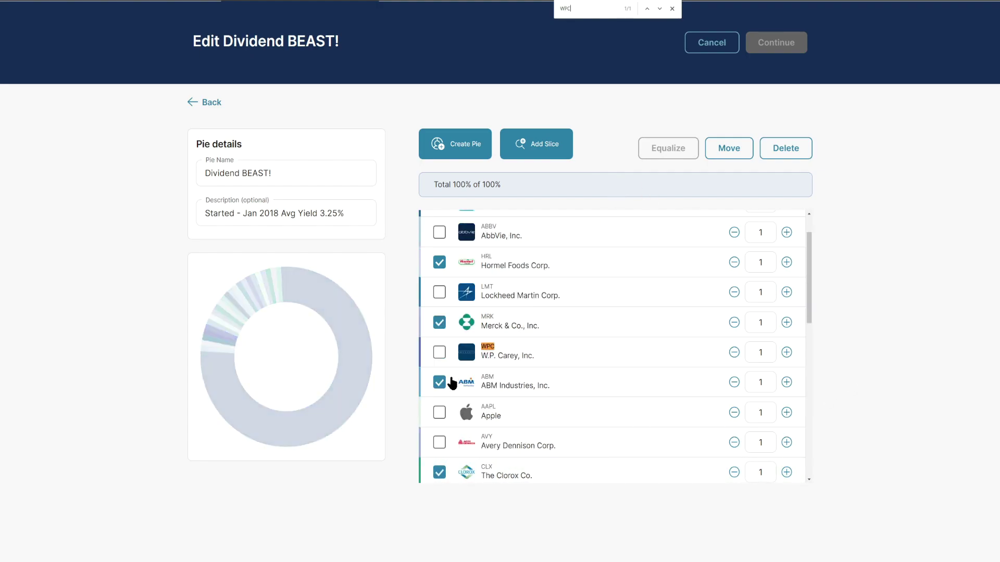
Mark the W.P. Carey slice and delete all marked slices, leaving 11% unallocated
{"action": "left_click", "coordinate": [439, 353]}
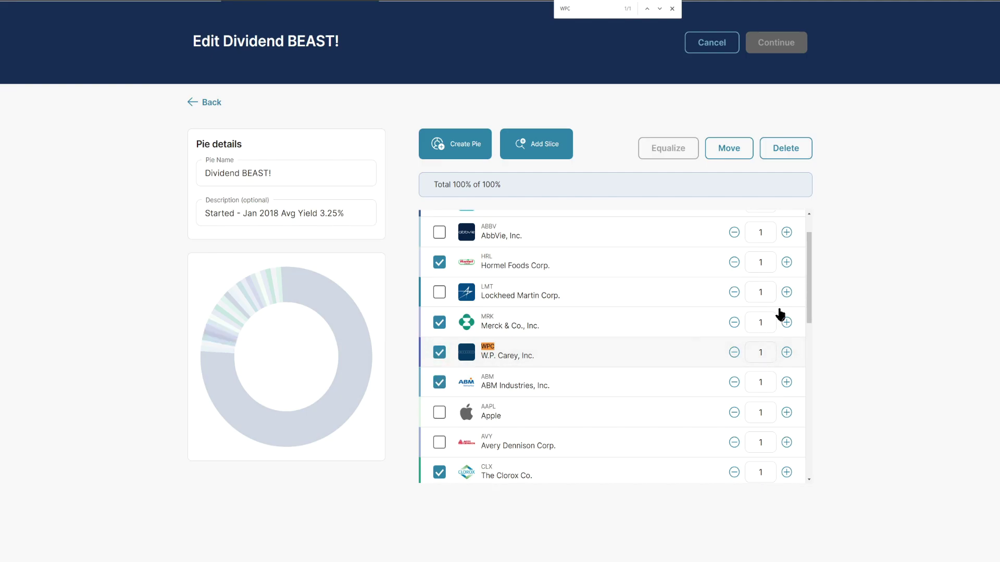
{"action": "left_click_drag", "start_coordinate": [812, 284], "coordinate": [831, 195]}
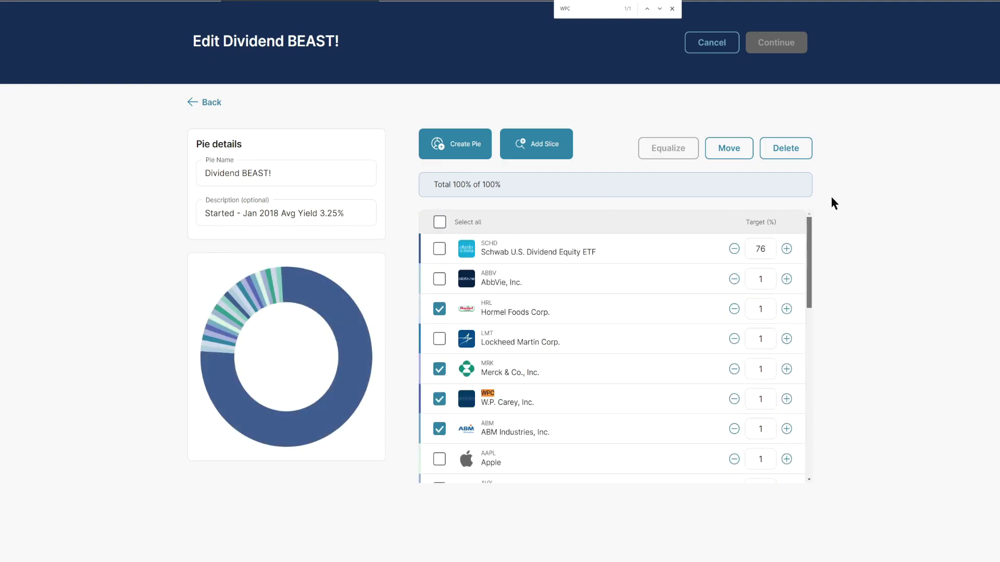
{"action": "left_click", "coordinate": [790, 149]}
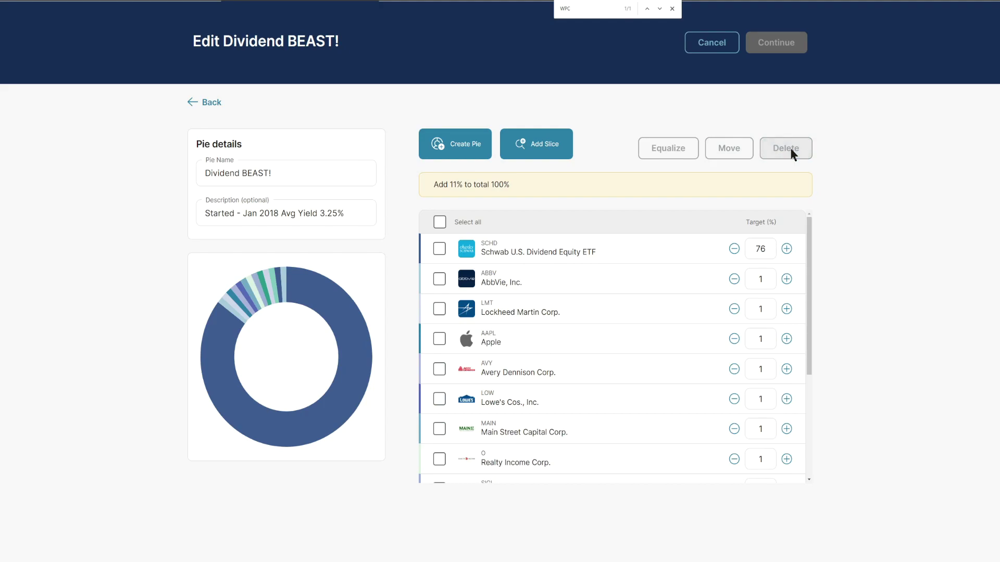
{"action": "double_click", "coordinate": [453, 184]}
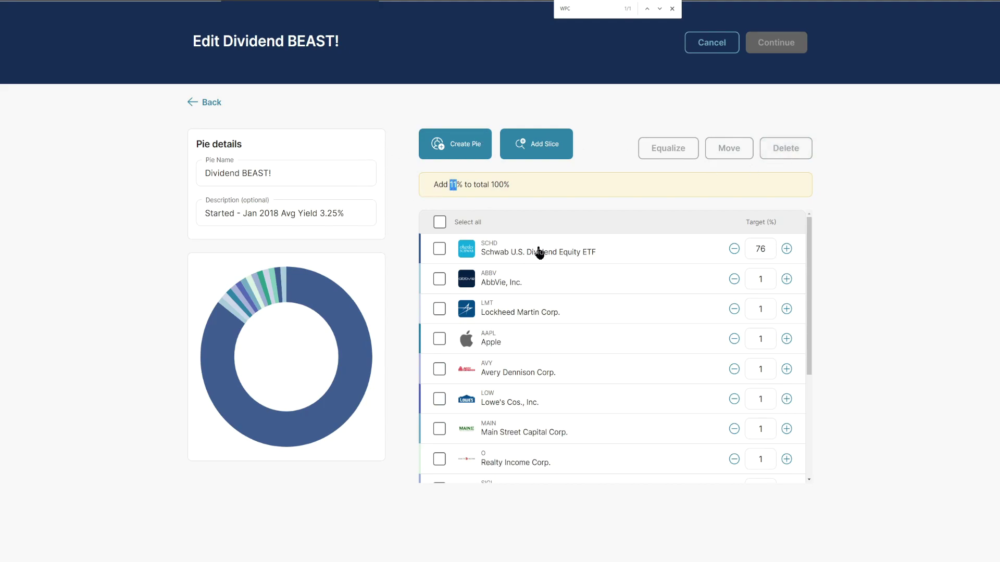
Change the SCHD target from 76% to 87% so targets total 100%
{"action": "left_click", "coordinate": [770, 249]}
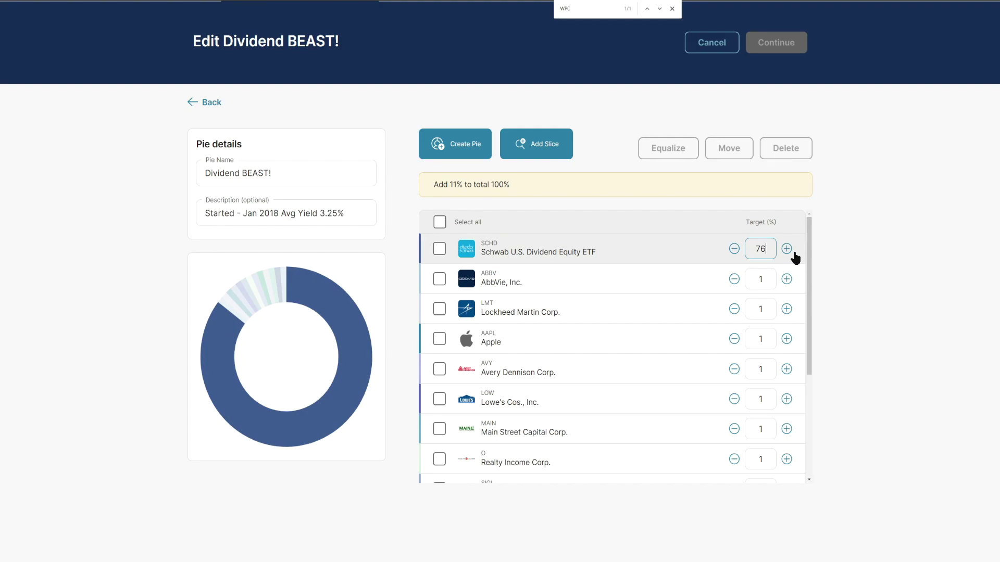
{"action": "key", "text": "BackSpace"}
{"action": "key", "text": "BackSpace"}
{"action": "type", "text": "87"}
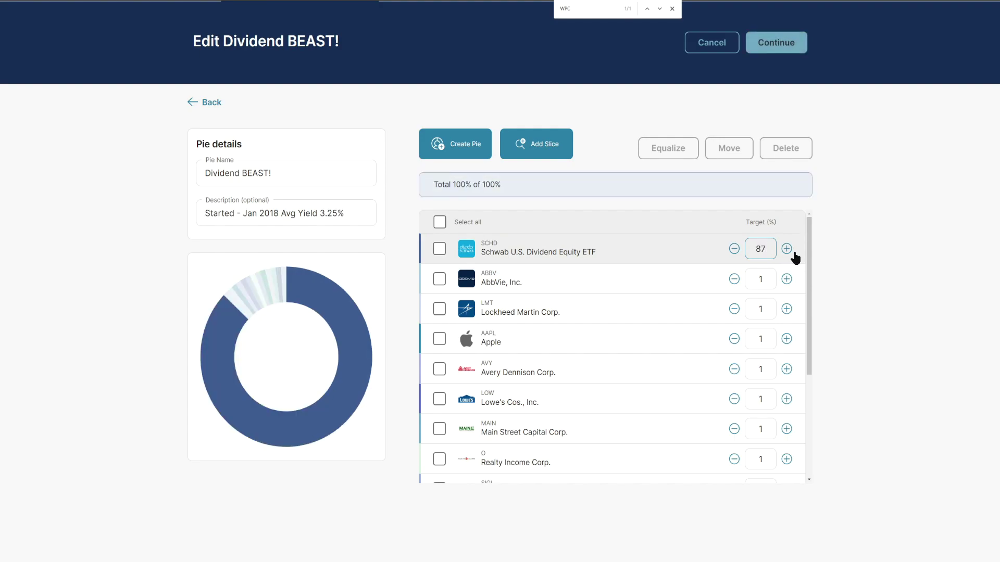
{"action": "double_click", "coordinate": [469, 186]}
{"action": "left_click", "coordinate": [873, 161]}
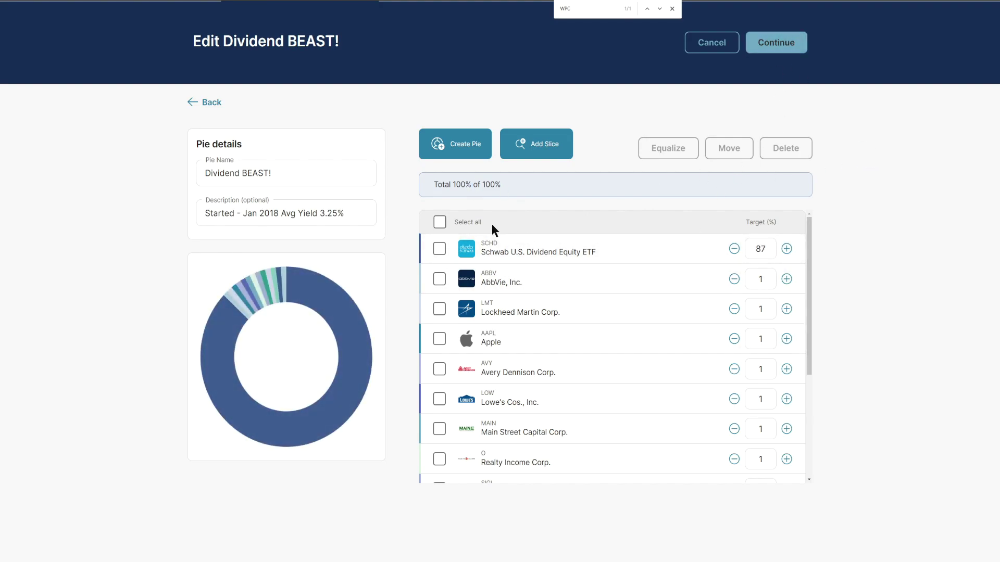
{"action": "scroll", "coordinate": [814, 260], "scroll_direction": "down", "scroll_amount": 1}
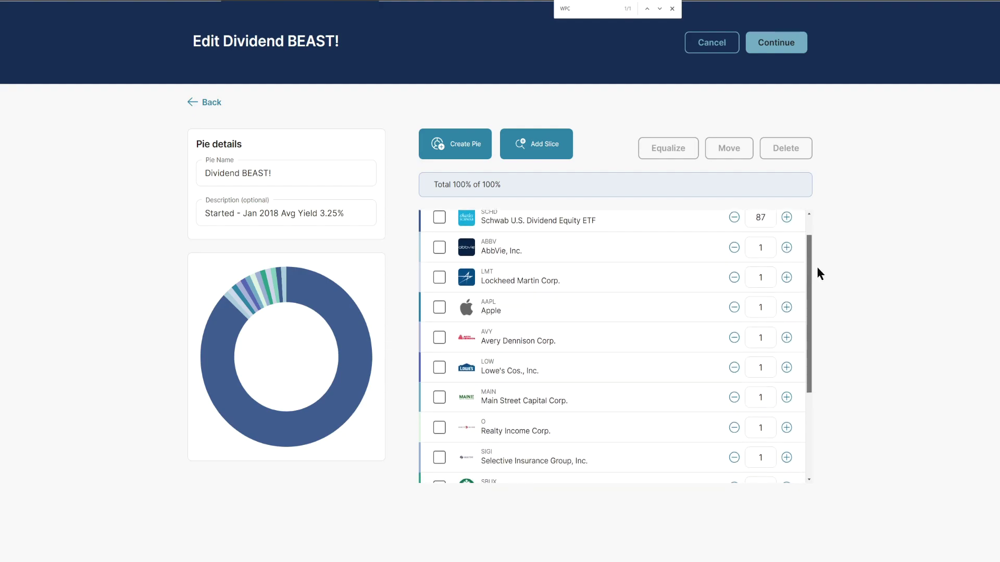
{"action": "scroll", "coordinate": [822, 272], "scroll_direction": "down", "scroll_amount": 1}
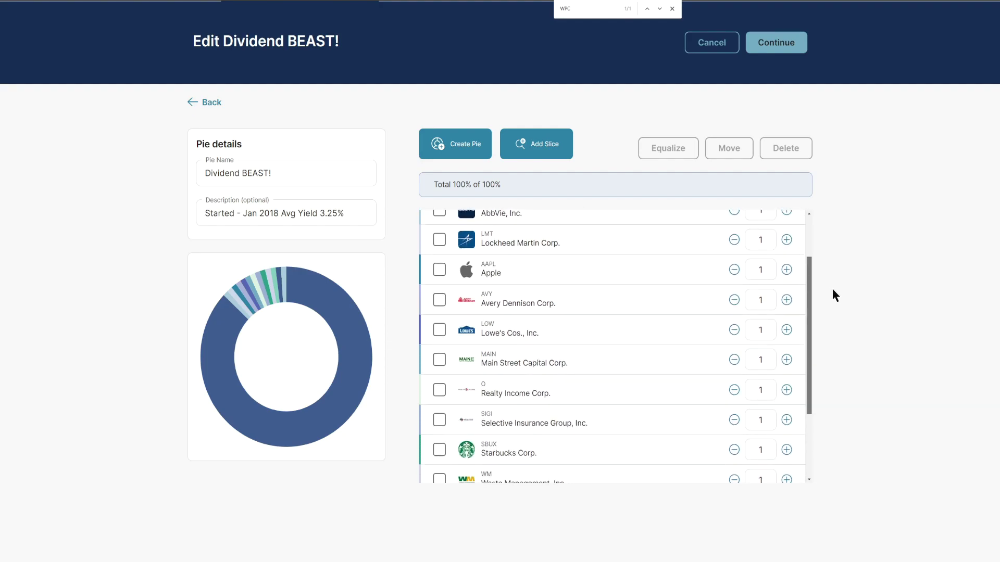
{"action": "scroll", "coordinate": [832, 289], "scroll_direction": "down", "scroll_amount": 2}
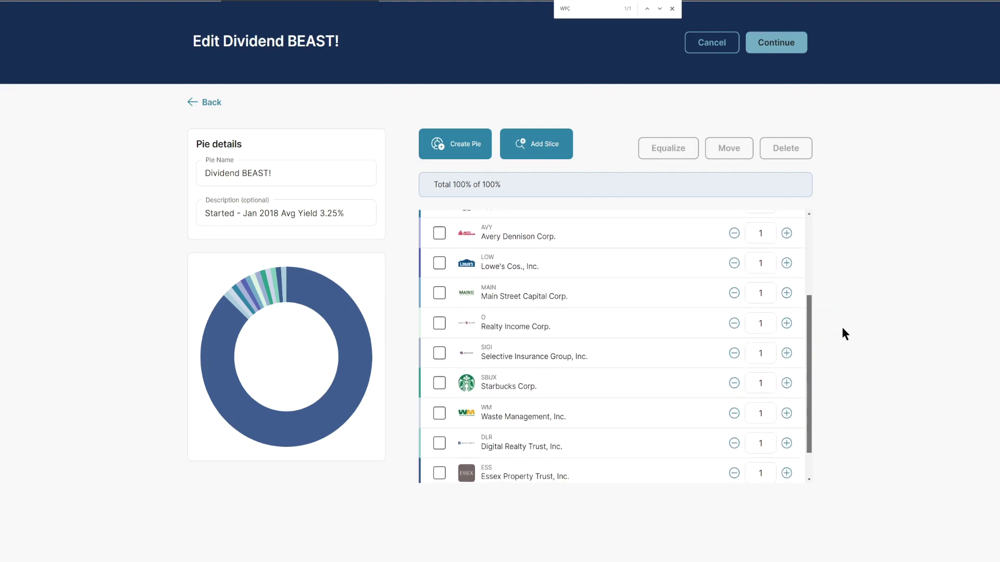
{"action": "scroll", "coordinate": [844, 336], "scroll_direction": "down", "scroll_amount": 1}
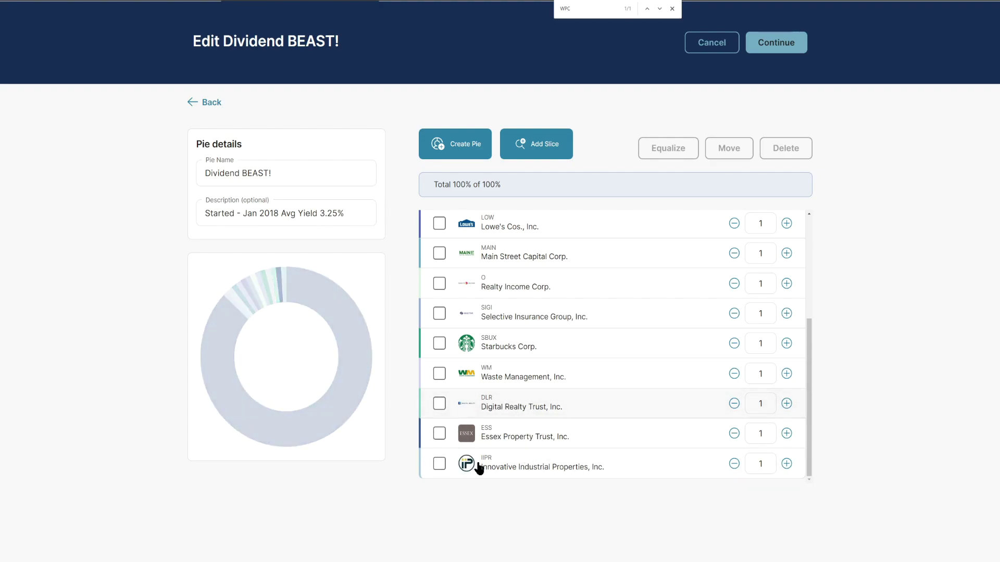
{"action": "left_click_drag", "start_coordinate": [805, 405], "coordinate": [827, 350]}
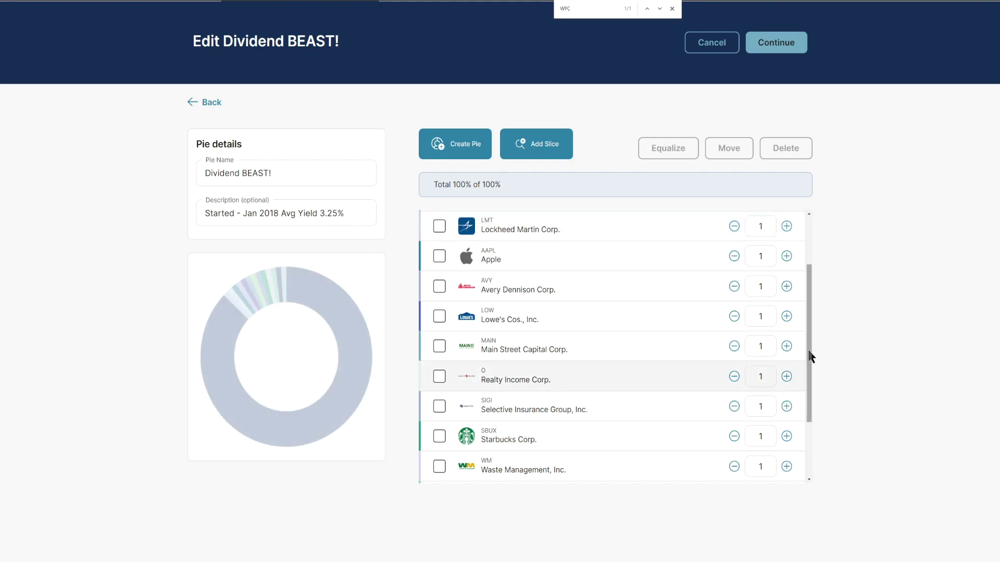
{"action": "left_click_drag", "start_coordinate": [810, 330], "coordinate": [826, 404]}
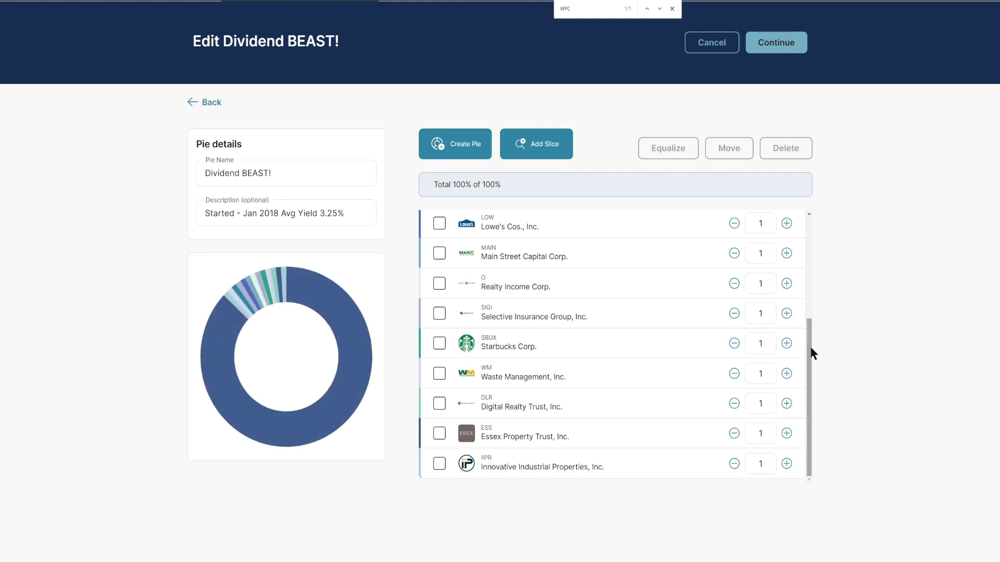
{"action": "left_click_drag", "start_coordinate": [810, 345], "coordinate": [801, 231]}
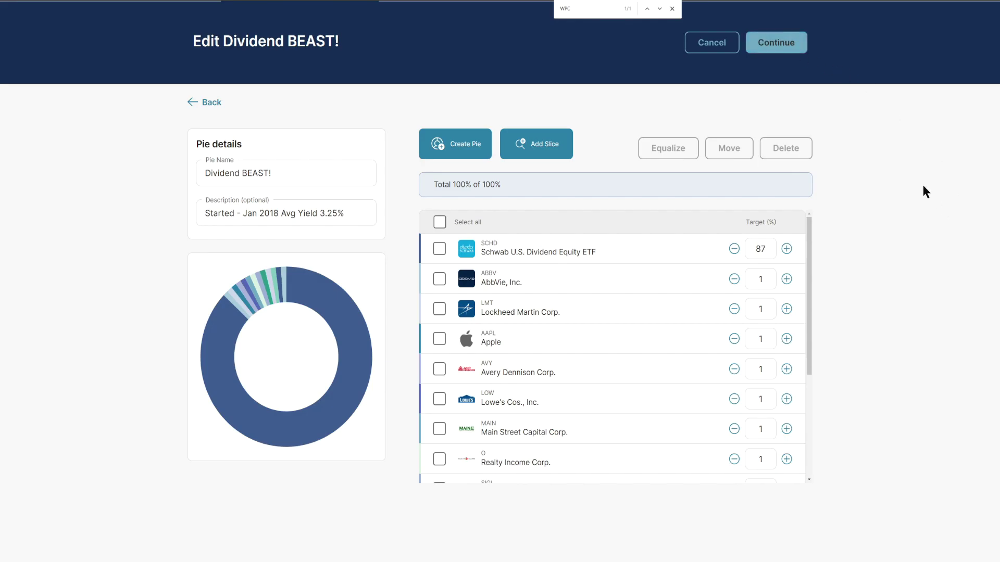
Continue to Confirm Changes, review the list, and confirm the pie edits
{"action": "left_click", "coordinate": [776, 42]}
{"action": "left_click", "coordinate": [672, 9]}
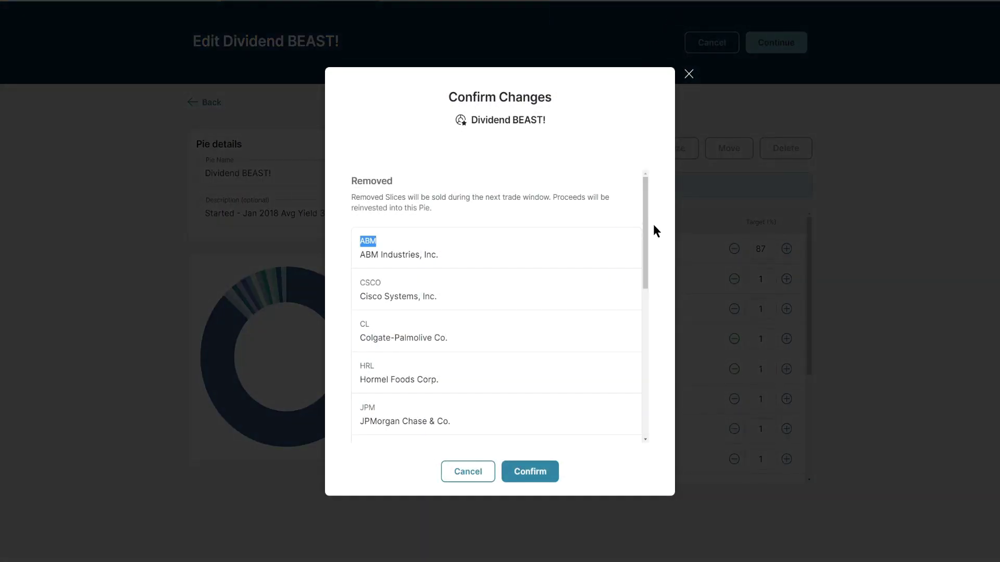
{"action": "left_click_drag", "start_coordinate": [646, 223], "coordinate": [636, 384]}
{"action": "left_click", "coordinate": [541, 474]}
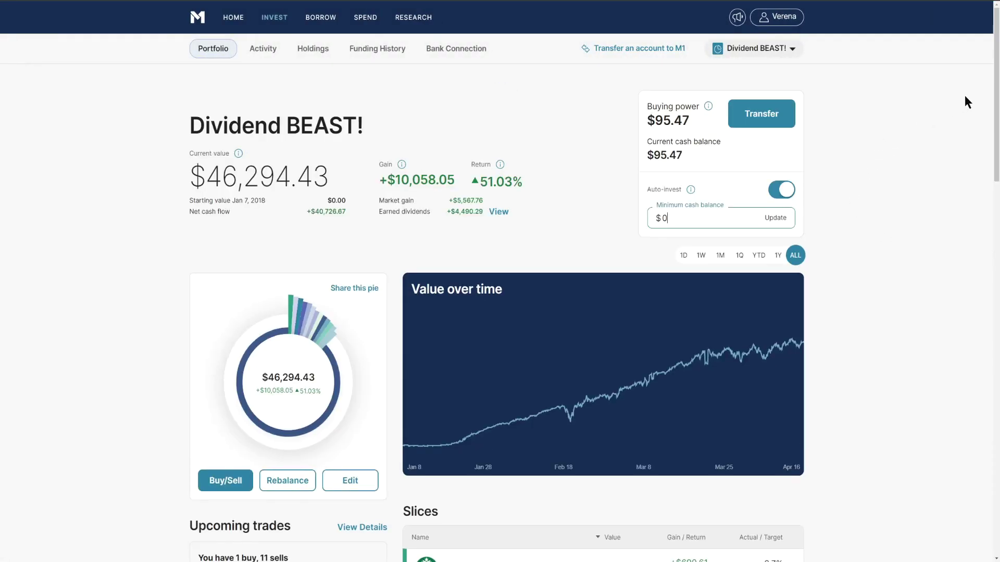
Scroll to Upcoming trades and highlight its 1 buy and 11 sells
{"action": "left_click_drag", "start_coordinate": [996, 98], "coordinate": [997, 187]}
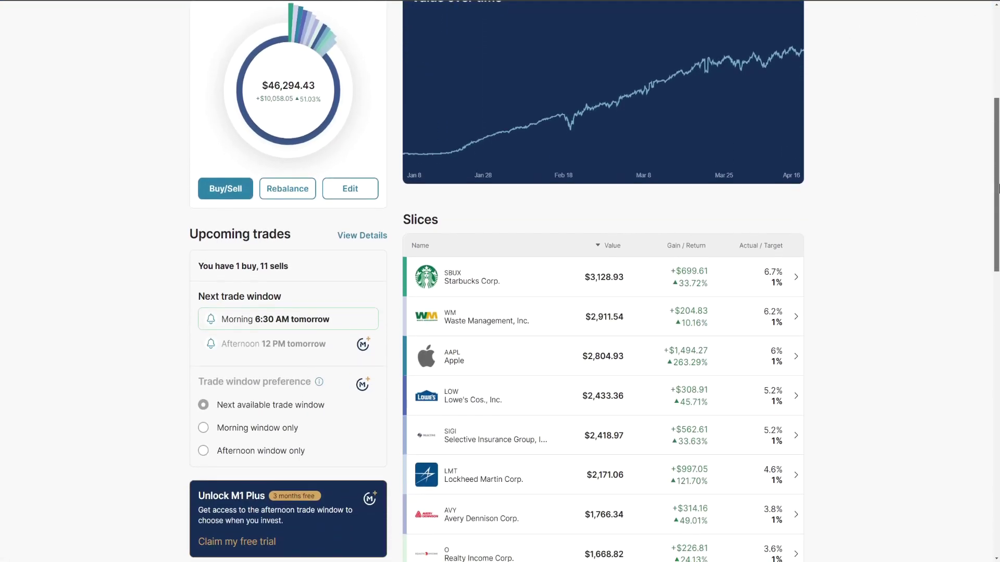
{"action": "double_click", "coordinate": [271, 265]}
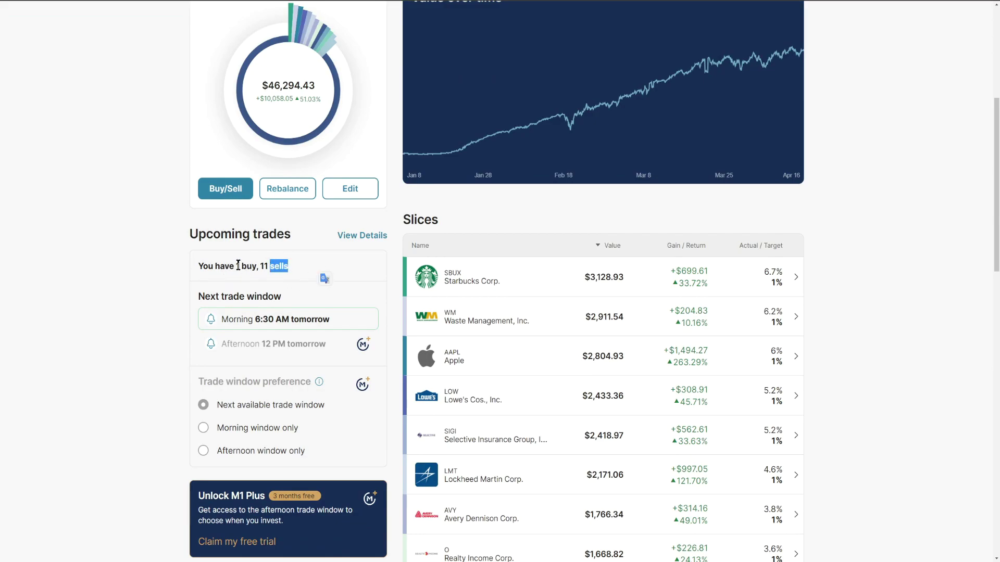
{"action": "left_click_drag", "start_coordinate": [238, 265], "coordinate": [248, 266]}
{"action": "left_click_drag", "start_coordinate": [257, 269], "coordinate": [254, 268]}
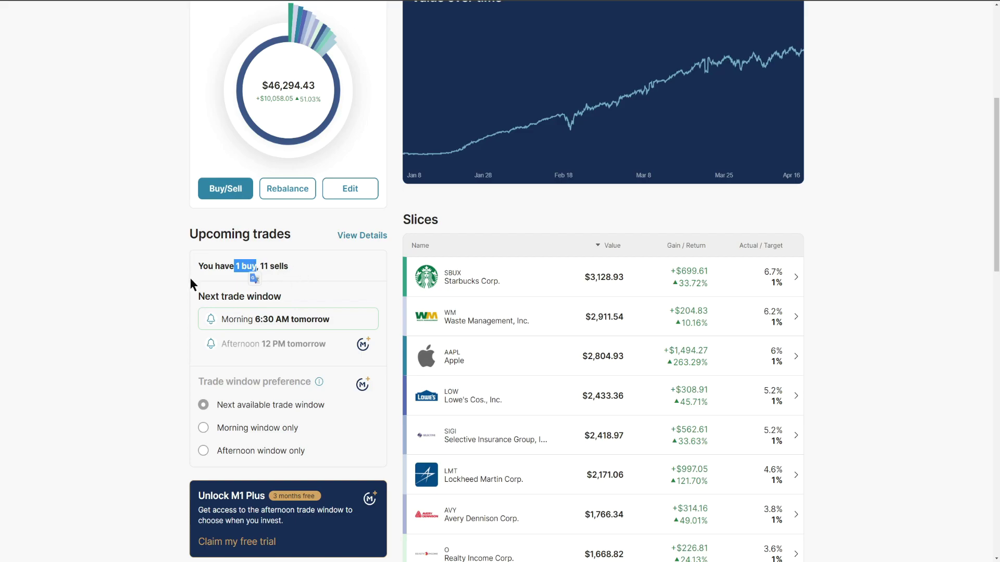
Open View Details and scroll through the $20,270.09 SCHD buy and eleven sells
{"action": "left_click", "coordinate": [255, 279]}
{"action": "left_click", "coordinate": [359, 237]}
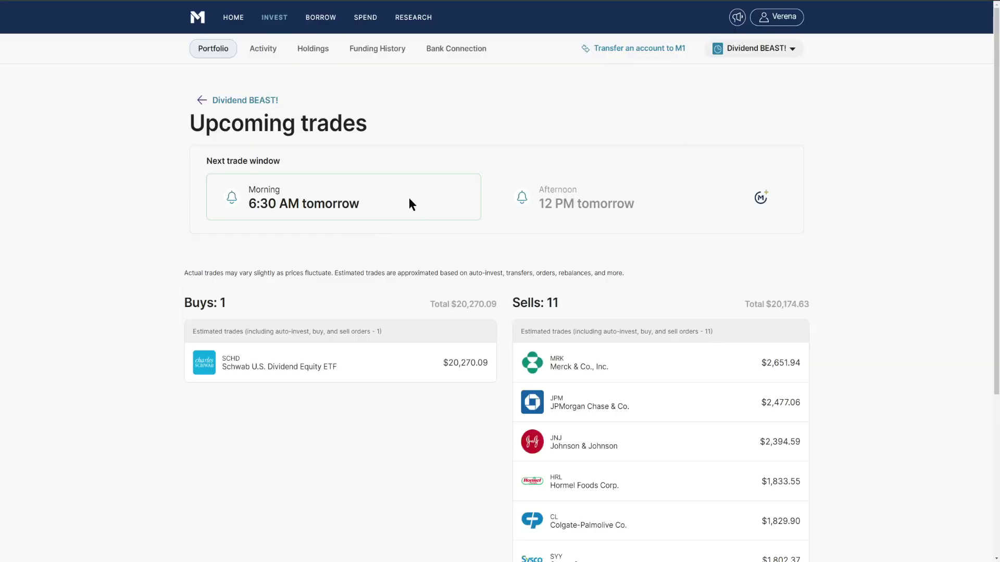
{"action": "left_click_drag", "start_coordinate": [998, 142], "coordinate": [998, 280]}
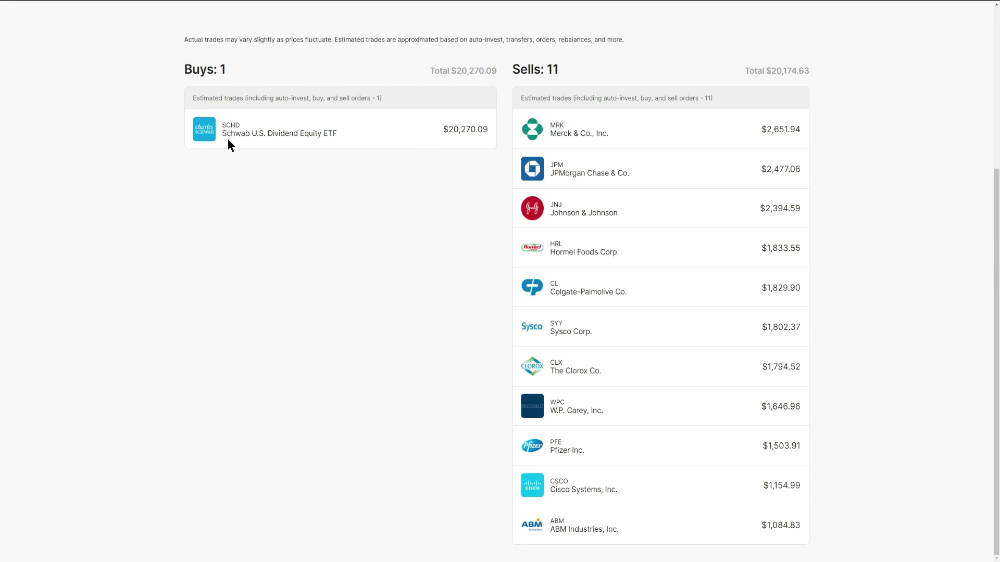
{"action": "left_click_drag", "start_coordinate": [997, 207], "coordinate": [998, 141]}
{"action": "scroll", "coordinate": [748, 218], "scroll_direction": "up", "scroll_amount": 3}
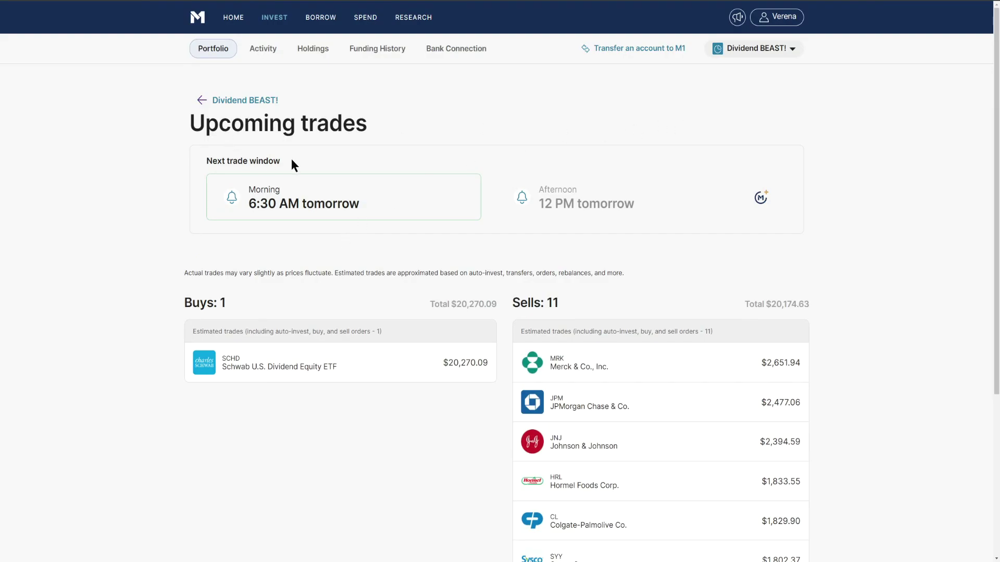
Go back to Dividend BEAST!, highlight its $46,294.43 value, then the $1,367 annual income
{"action": "left_click", "coordinate": [202, 100]}
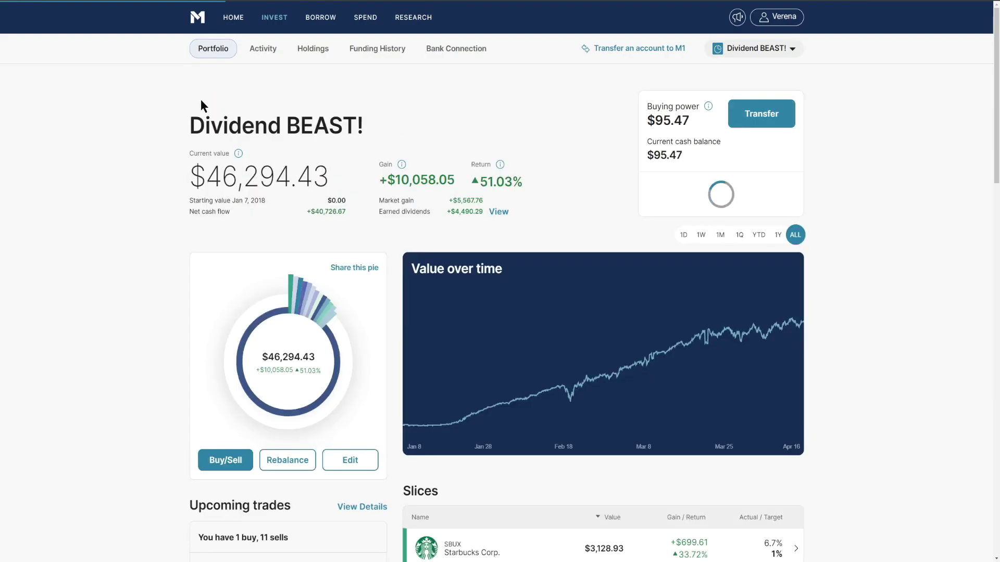
{"action": "double_click", "coordinate": [266, 184]}
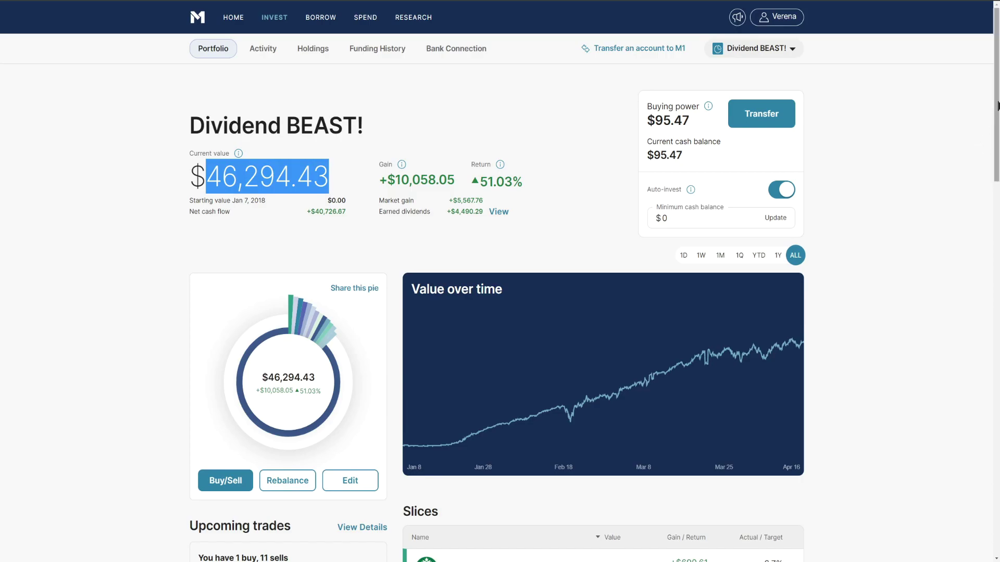
{"action": "mouse_move", "coordinate": [998, 100]}
{"action": "left_mouse_down"}
{"action": "mouse_move", "coordinate": [998, 211]}
{"action": "mouse_move", "coordinate": [998, 102]}
{"action": "left_mouse_up"}
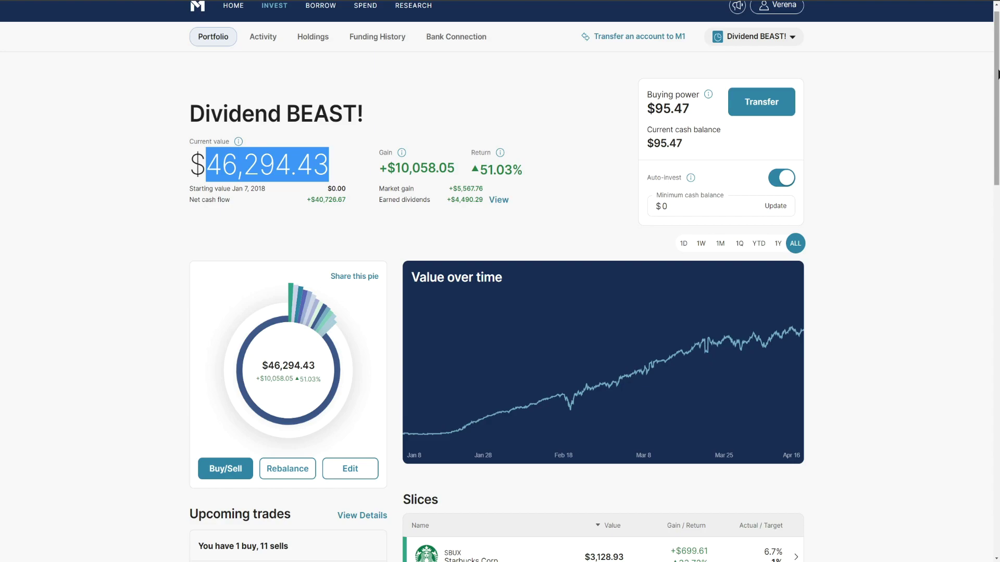
{"action": "mouse_move", "coordinate": [998, 74]}
{"action": "left_mouse_down"}
{"action": "mouse_move", "coordinate": [998, 123]}
{"action": "mouse_move", "coordinate": [998, 65]}
{"action": "left_mouse_up"}
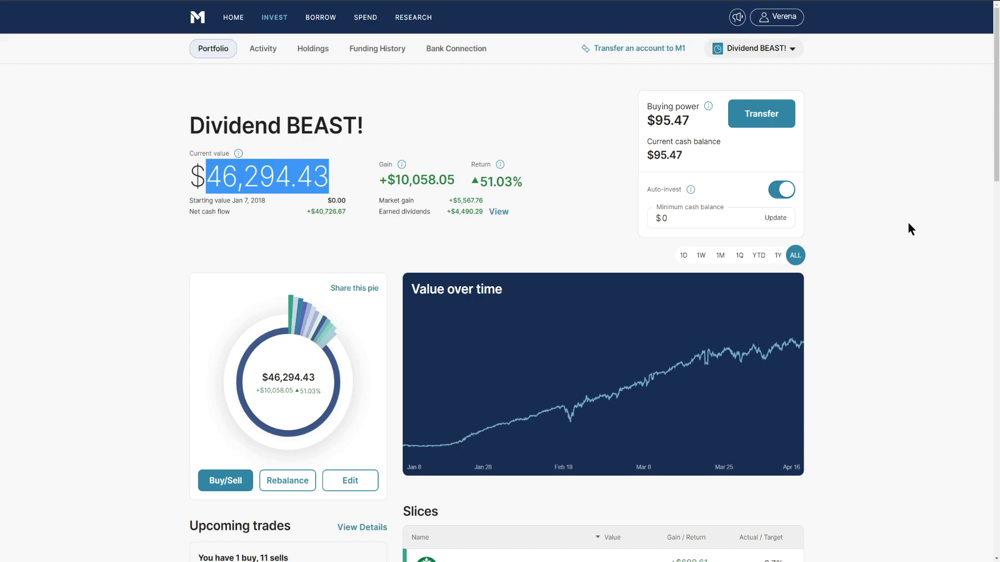
{"action": "left_click", "coordinate": [966, 232]}
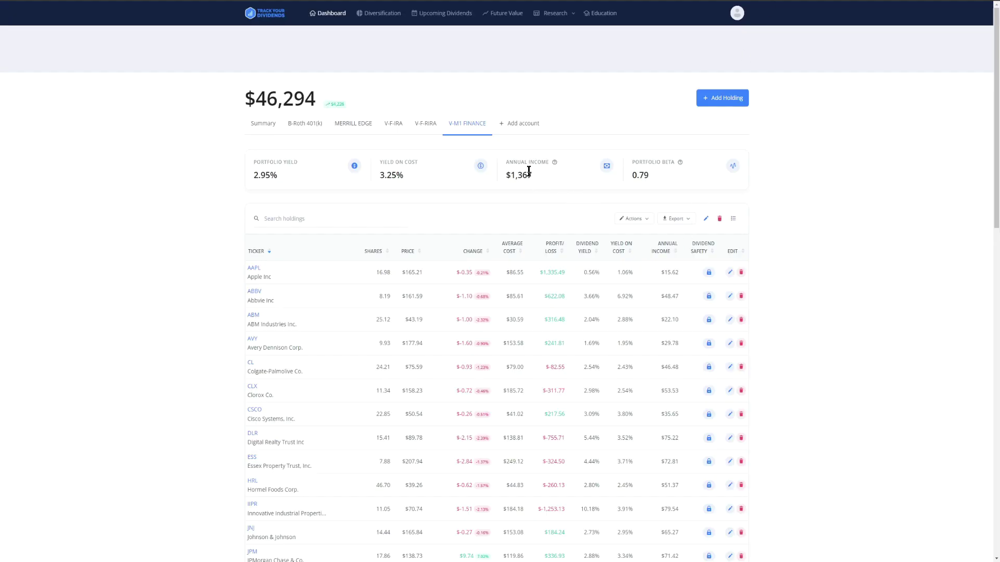
{"action": "double_click", "coordinate": [529, 171]}
{"action": "scroll", "coordinate": [601, 184], "scroll_direction": "down", "scroll_amount": 5}
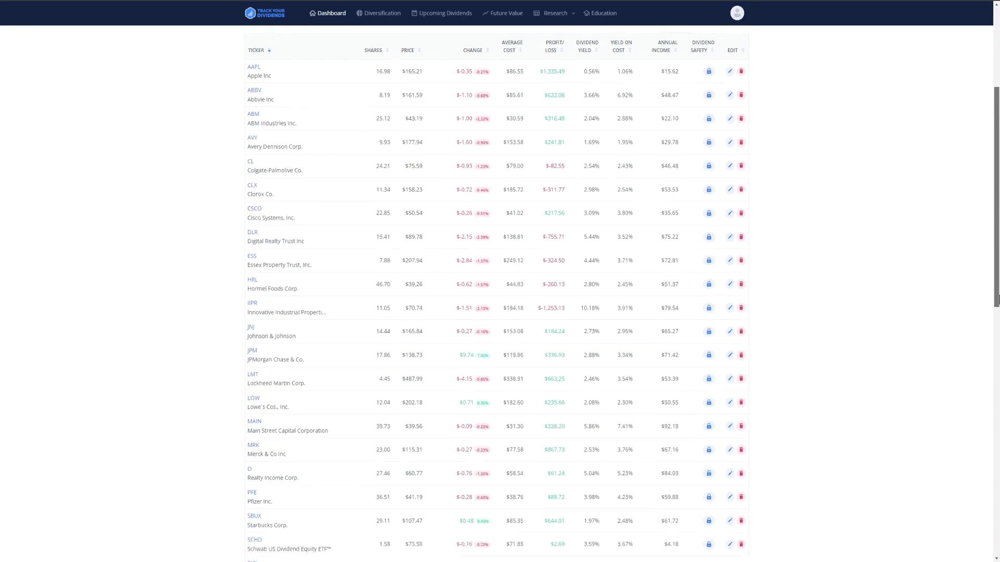
{"action": "key", "text": "ctrl+f"}
{"action": "type", "text": "SCHD"}
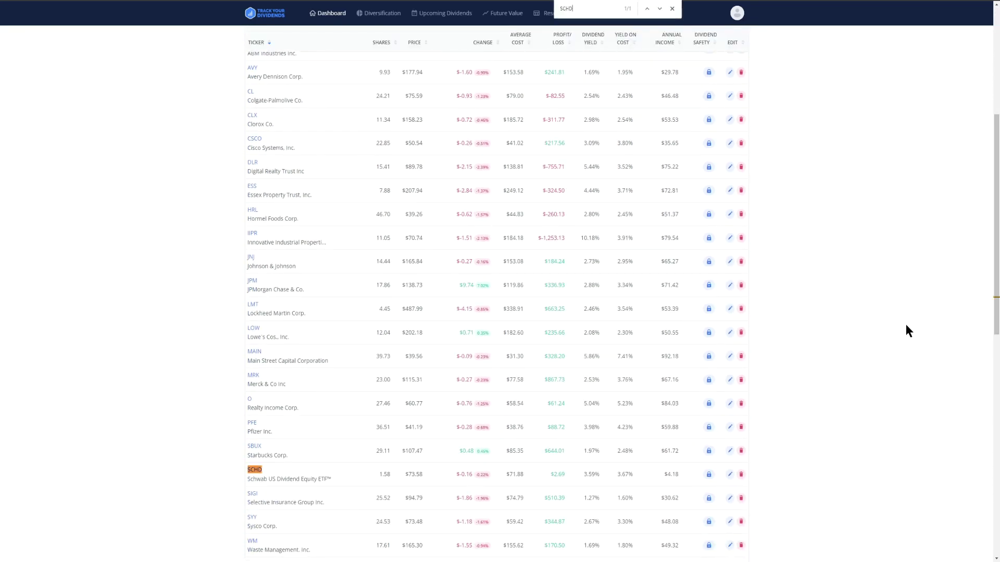
{"action": "double_click", "coordinate": [592, 474]}
{"action": "left_click_drag", "start_coordinate": [997, 323], "coordinate": [998, 380]}
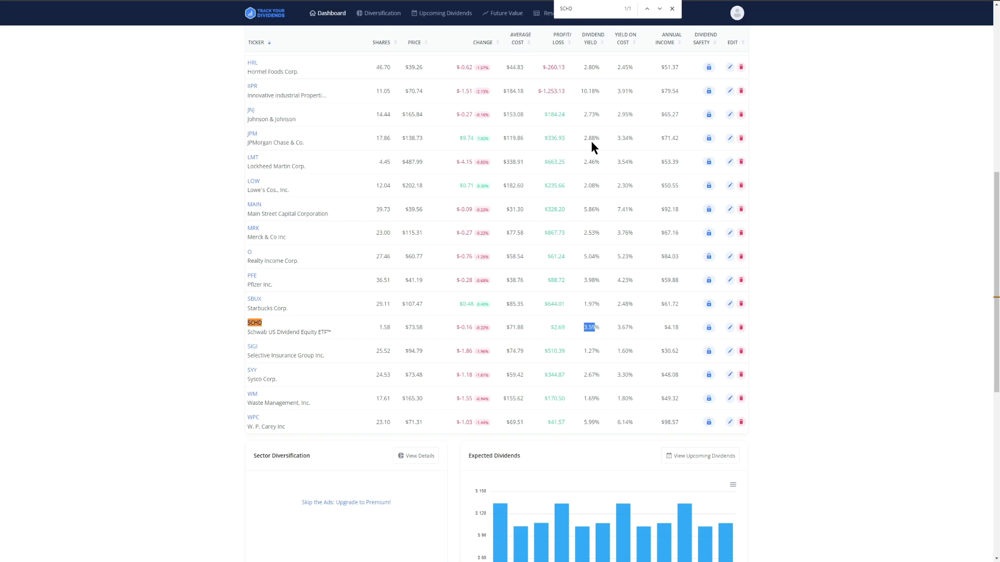
{"action": "left_click_drag", "start_coordinate": [996, 285], "coordinate": [998, 121]}
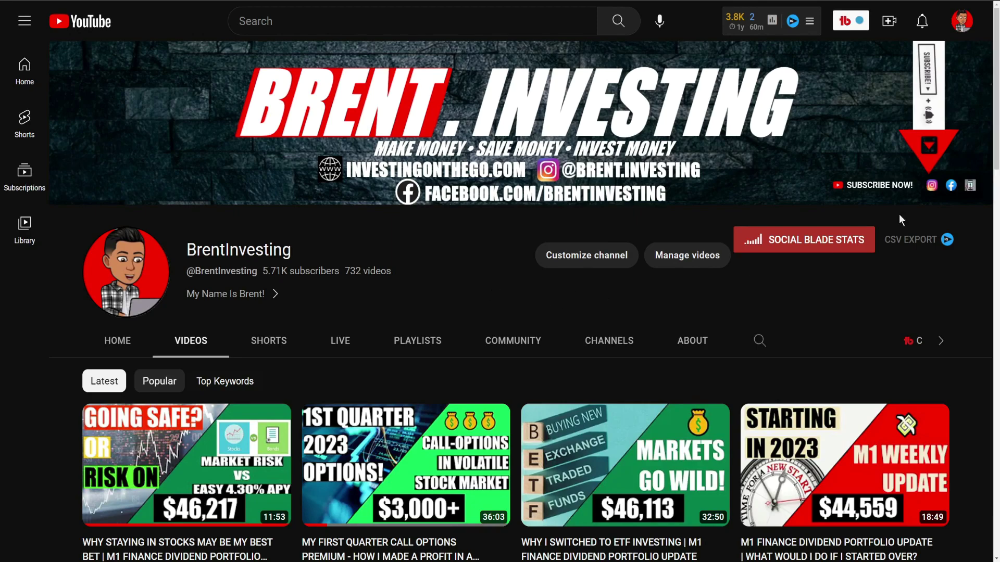
Scroll slightly down the channel's Videos tab to view the latest uploads
{"action": "left_click_drag", "start_coordinate": [997, 78], "coordinate": [998, 85]}
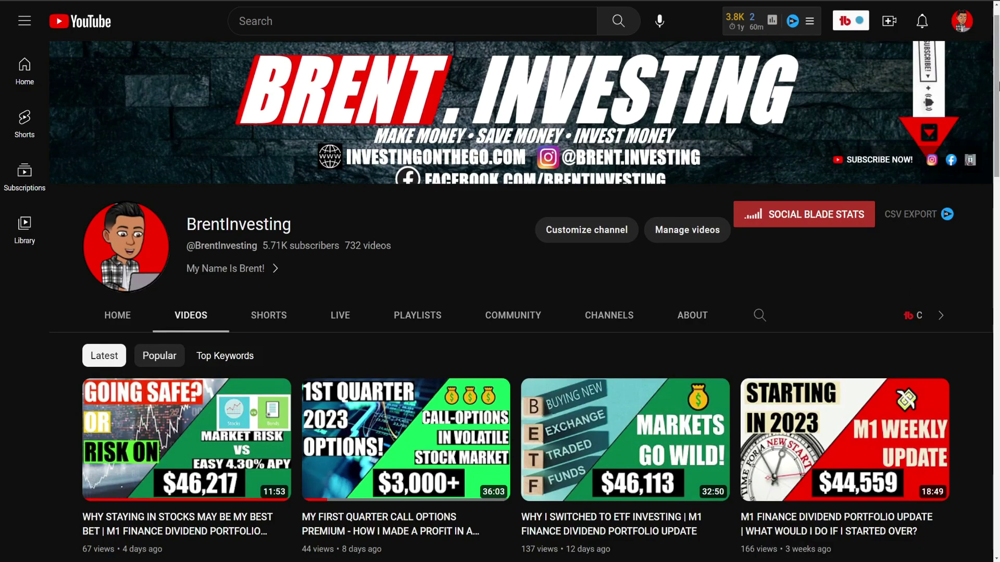